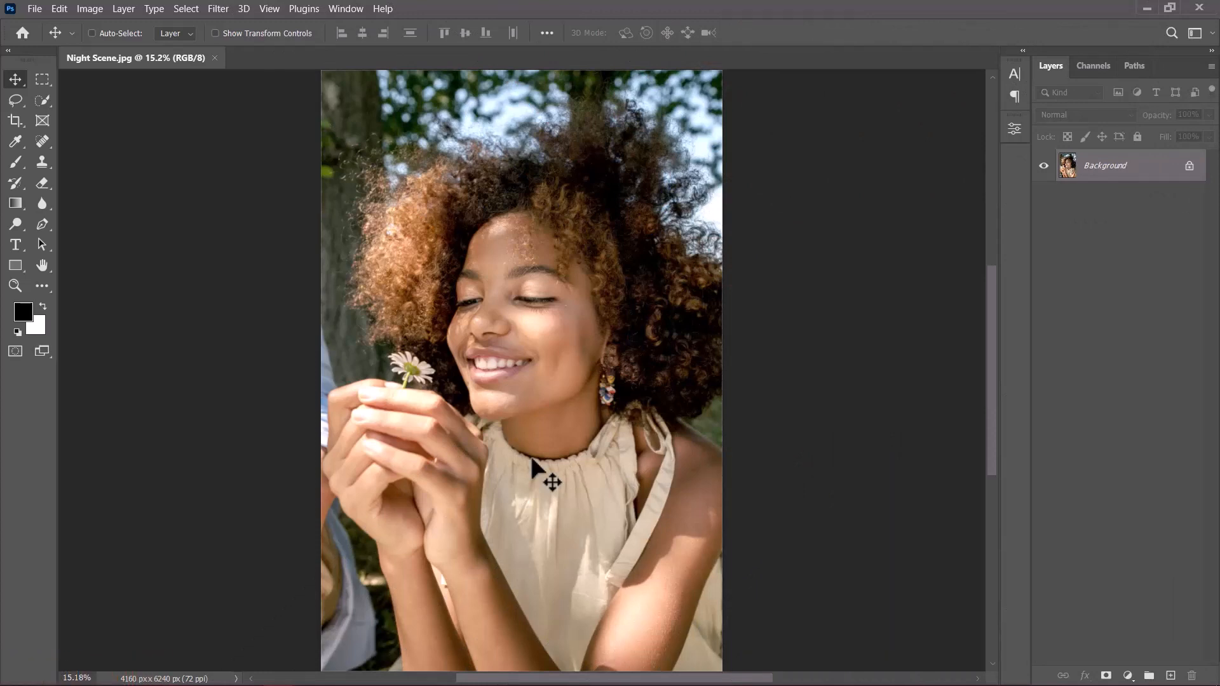
- Duplicate the Background layer and hide the original beneath the copy
key(ctrl+j)
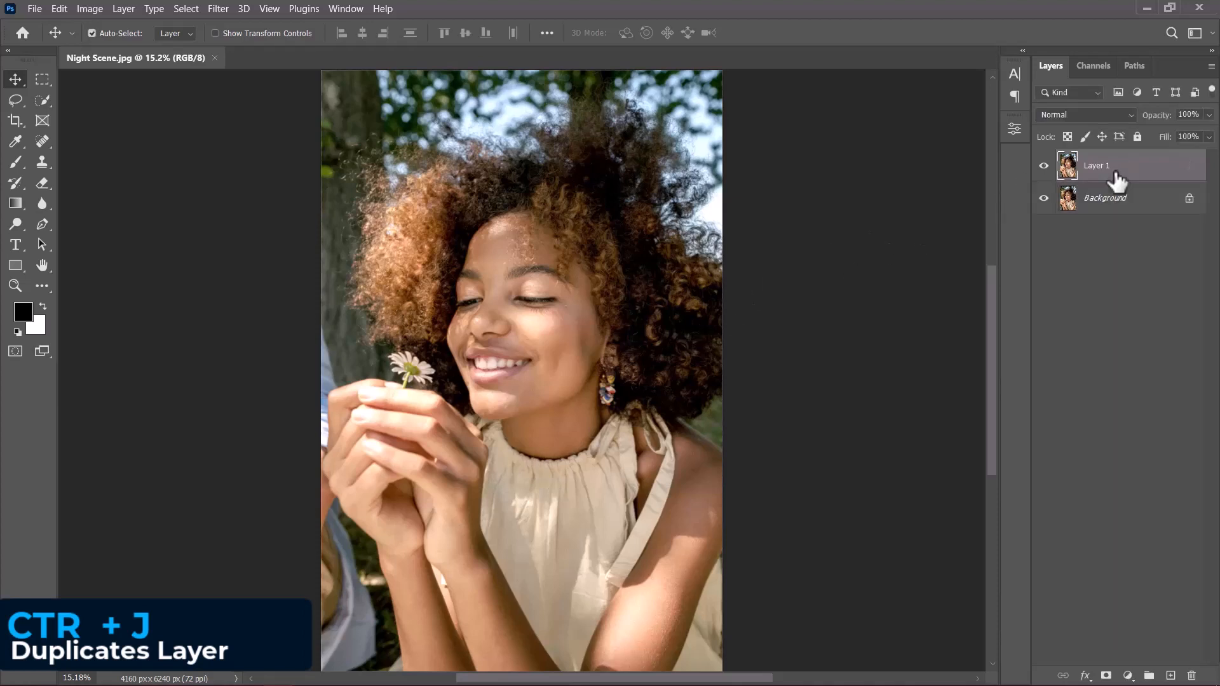
click(1044, 198)
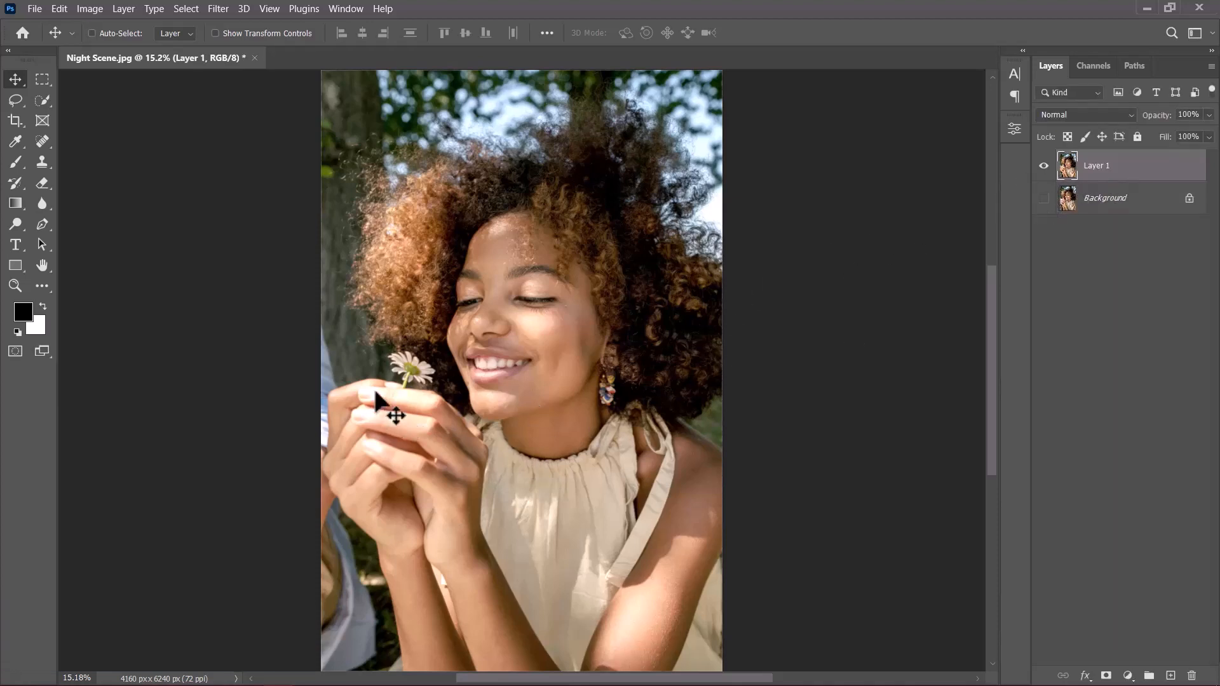
- Load Path 1 as a selection around the flower, copy it from Layer 1 to its own layer, and check the cutout
scroll(395, 407, up, 3)
scroll(413, 381, up, 3)
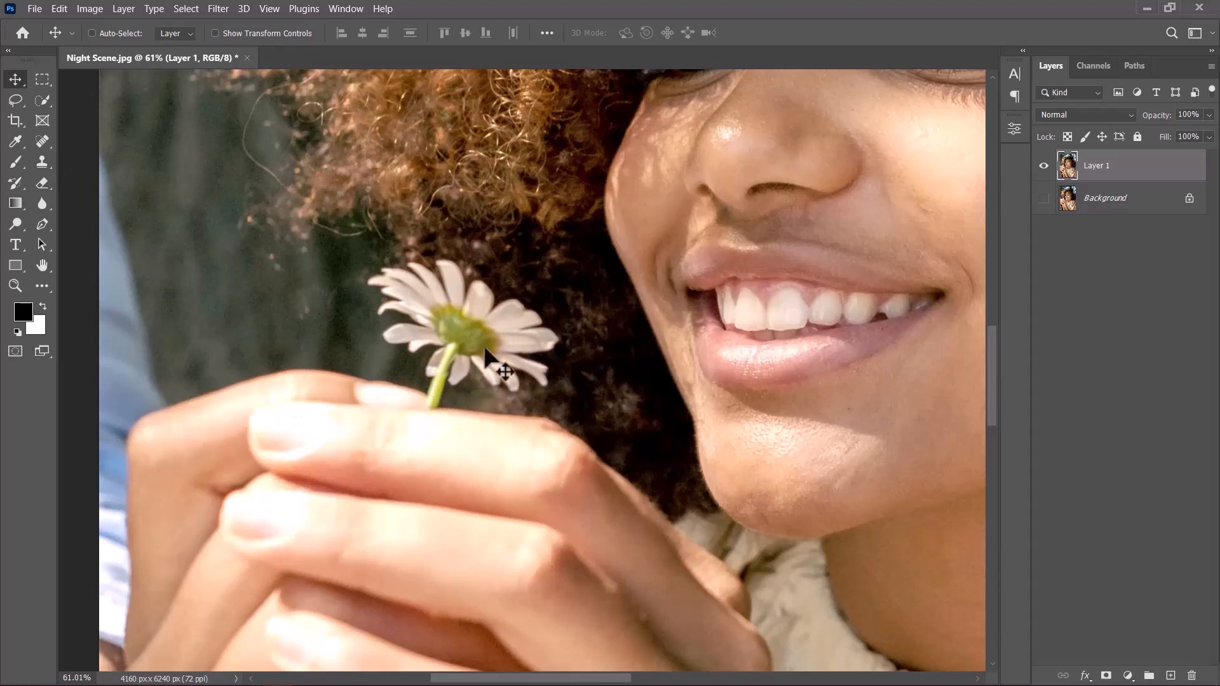
click(1142, 68)
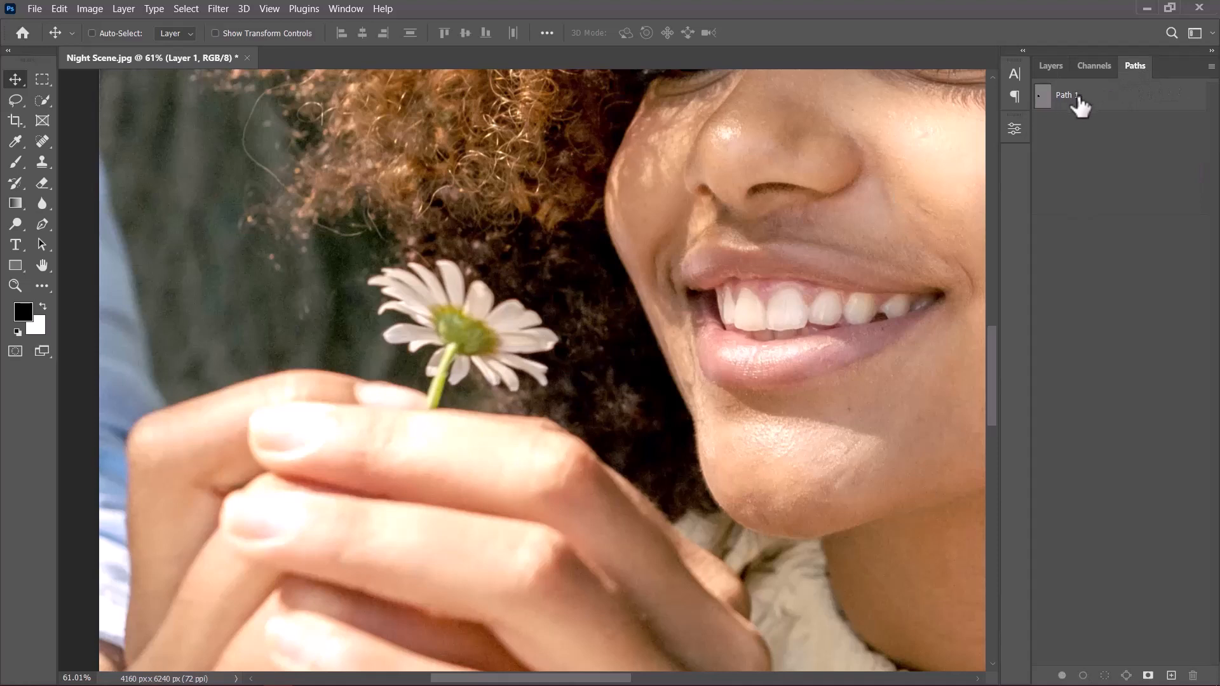
ctrl+click(1042, 99)
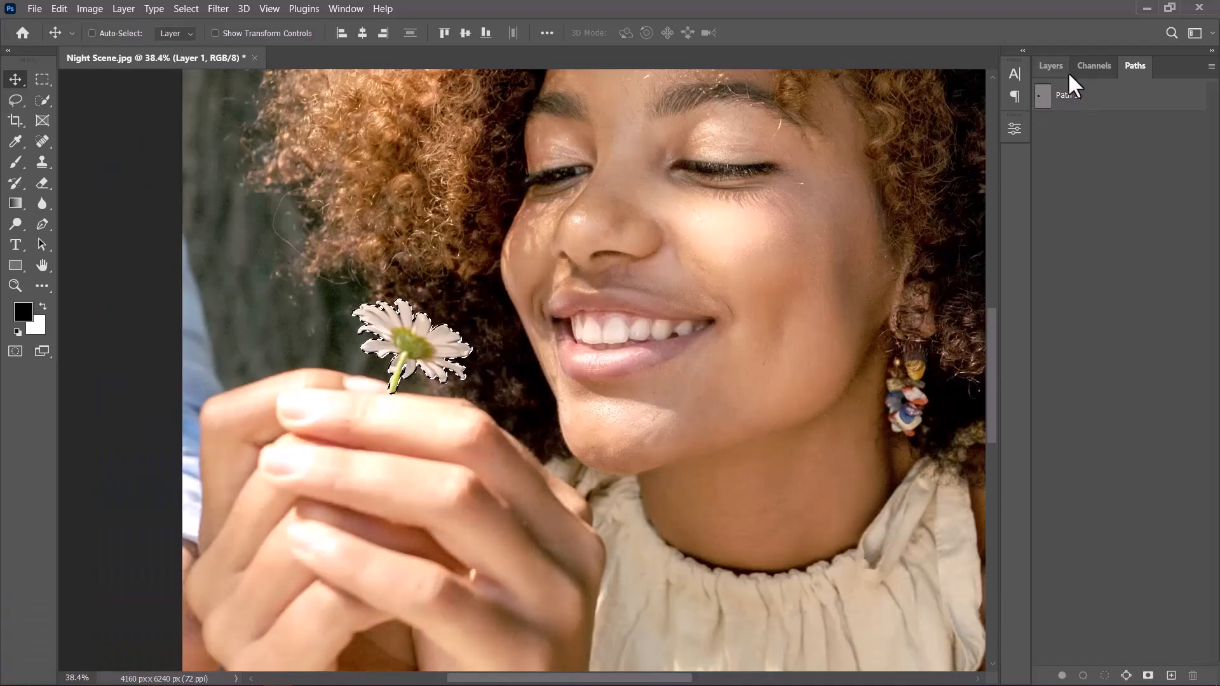
click(1050, 68)
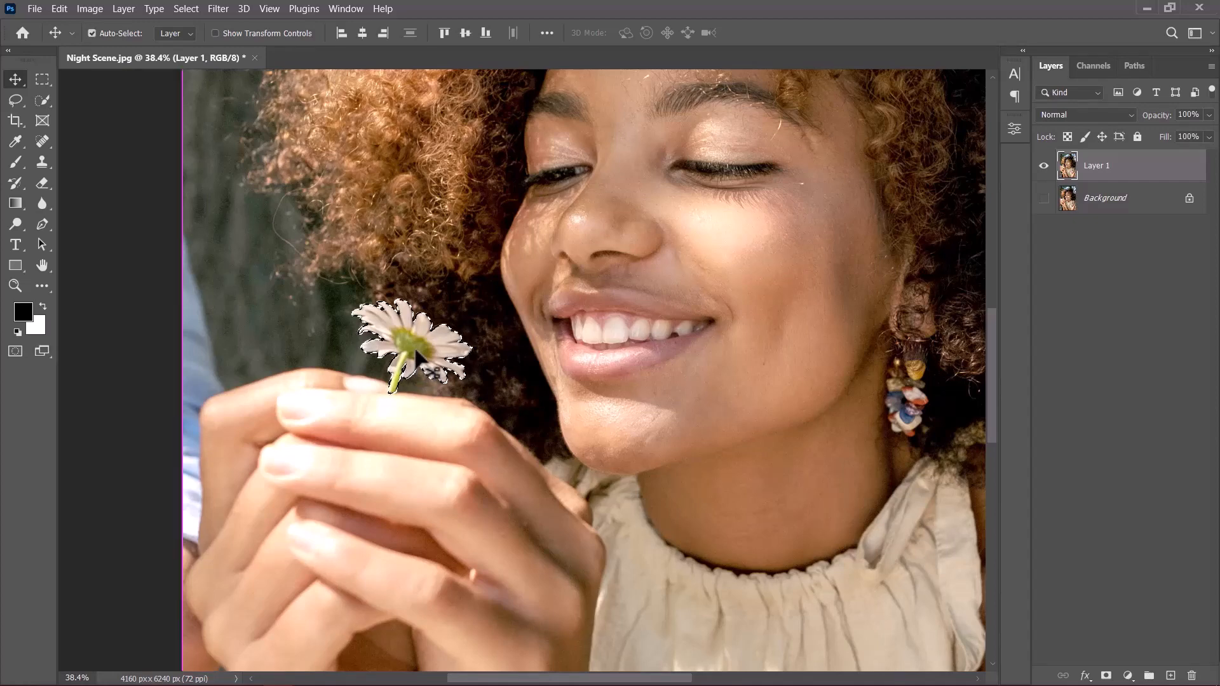
key(ctrl+j)
key(ctrl+d)
click(1044, 199)
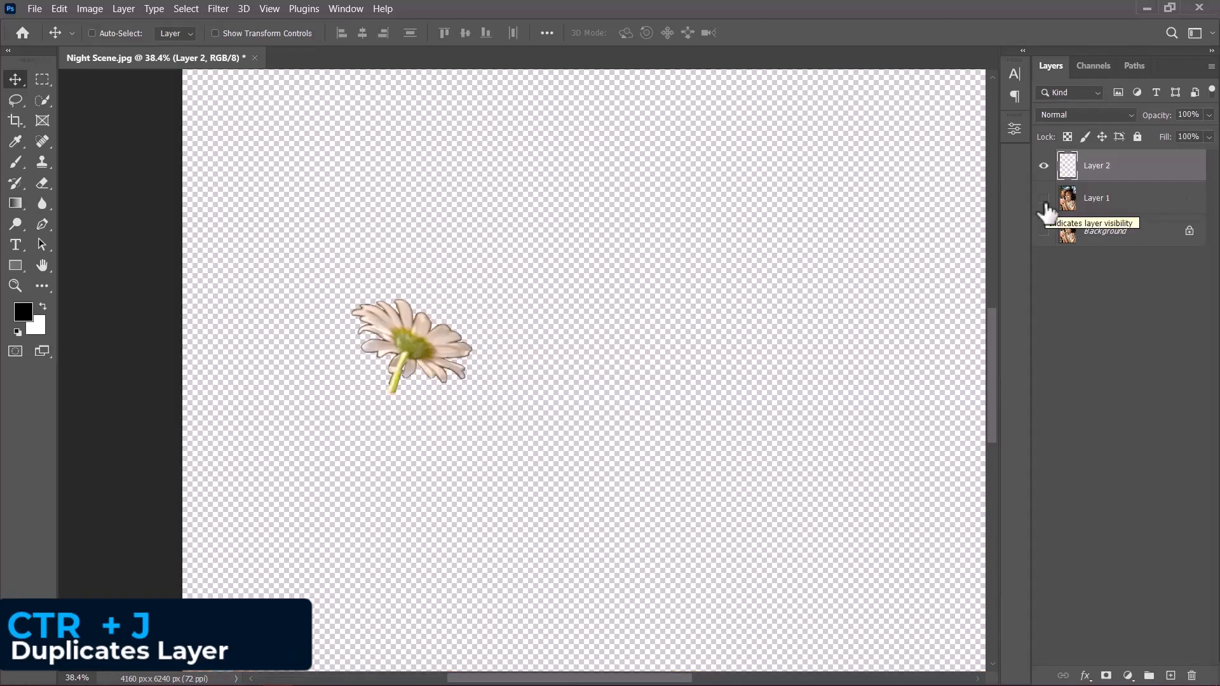
click(1043, 199)
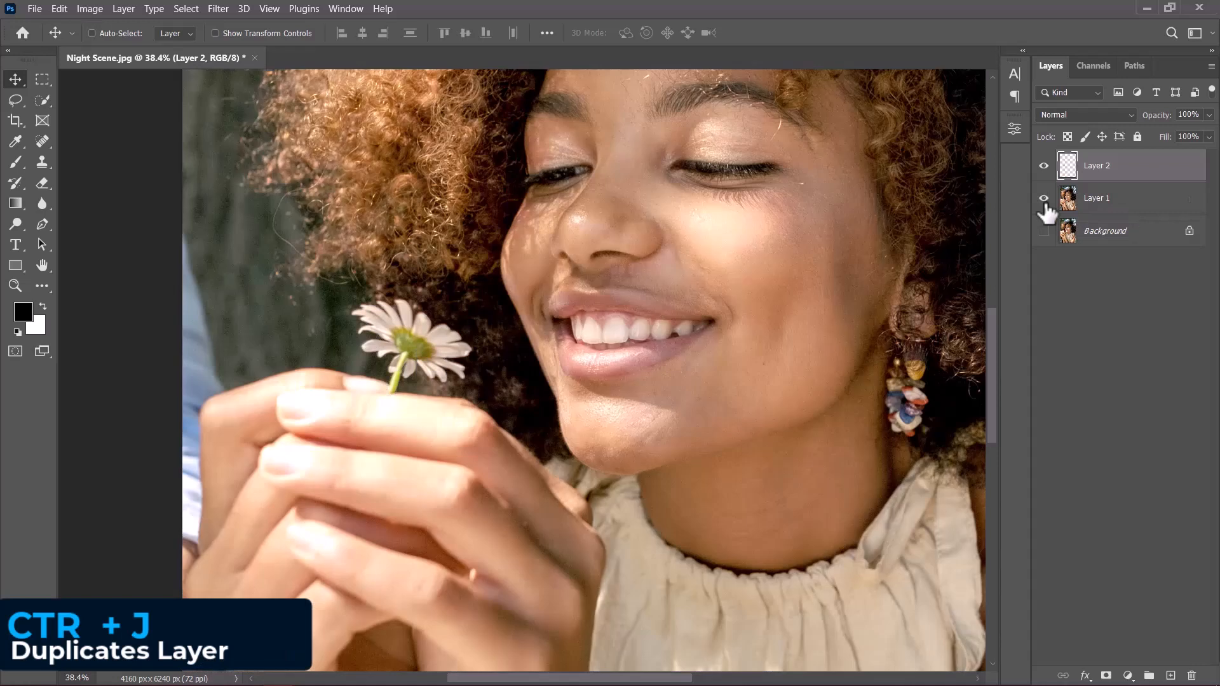
- Rename the flower cutout layer as Flower and convert it to a smart object
double_click(1095, 166)
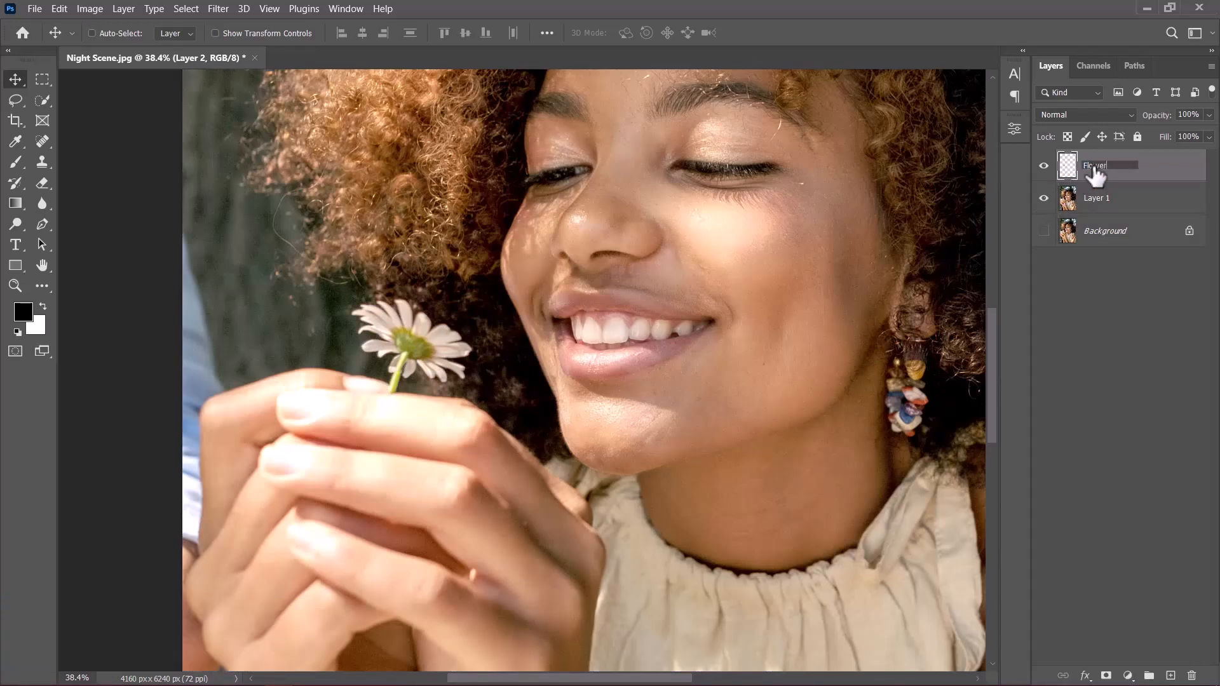
key(Return)
right_click(1095, 170)
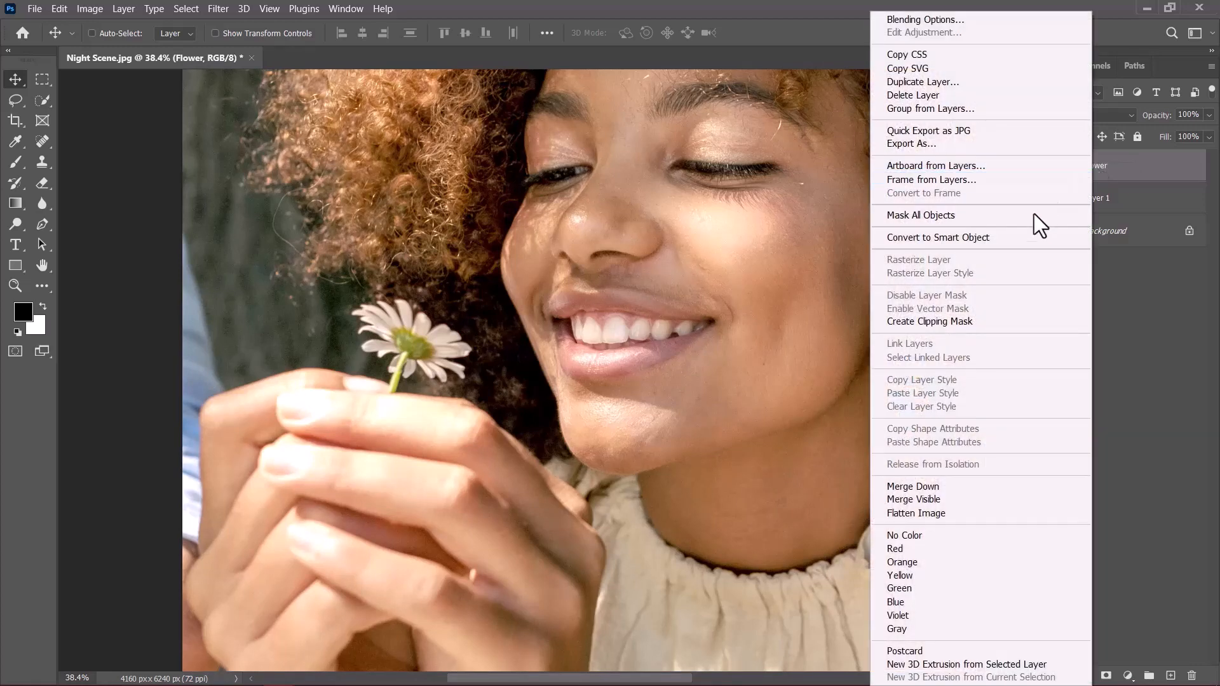
click(952, 237)
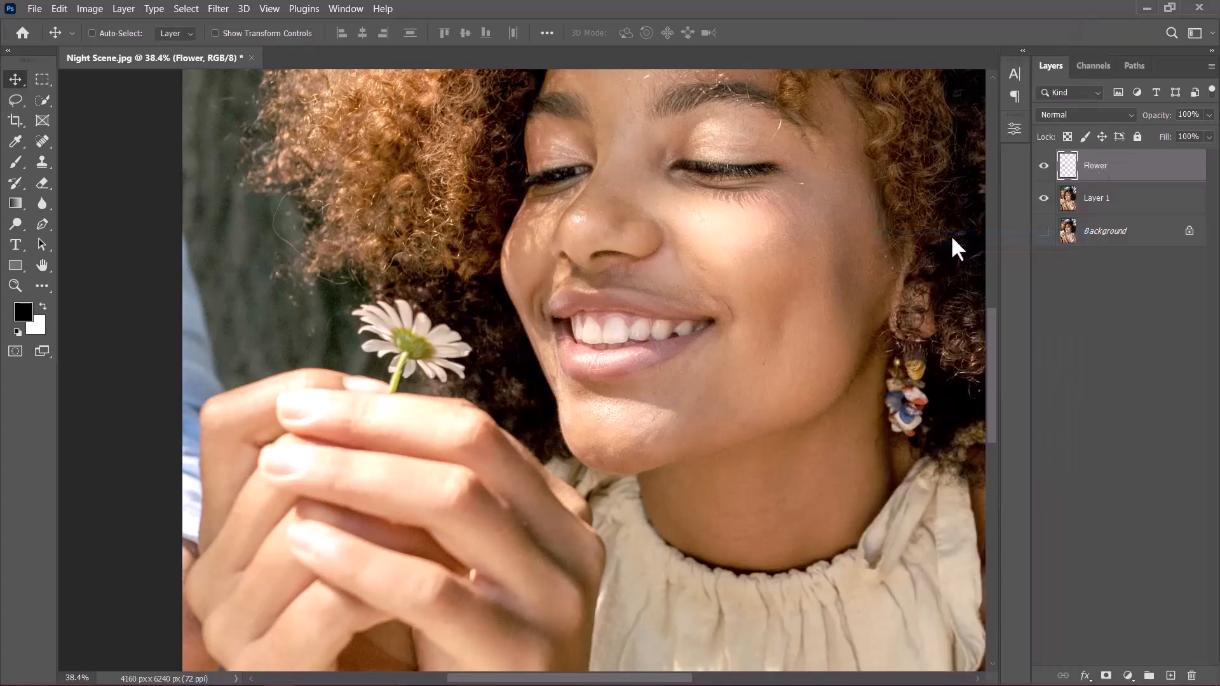
- Hide the Flower layer and load Path 1 as a selection with Layer 1 active
click(1043, 167)
click(1093, 202)
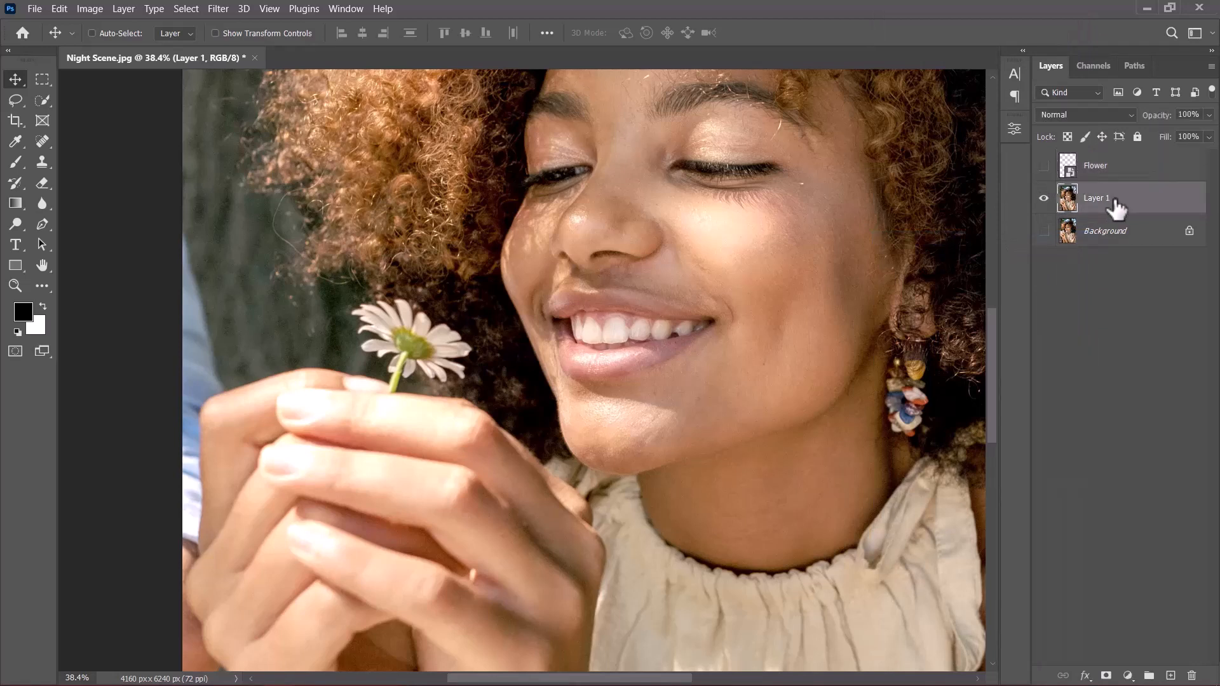
click(1131, 70)
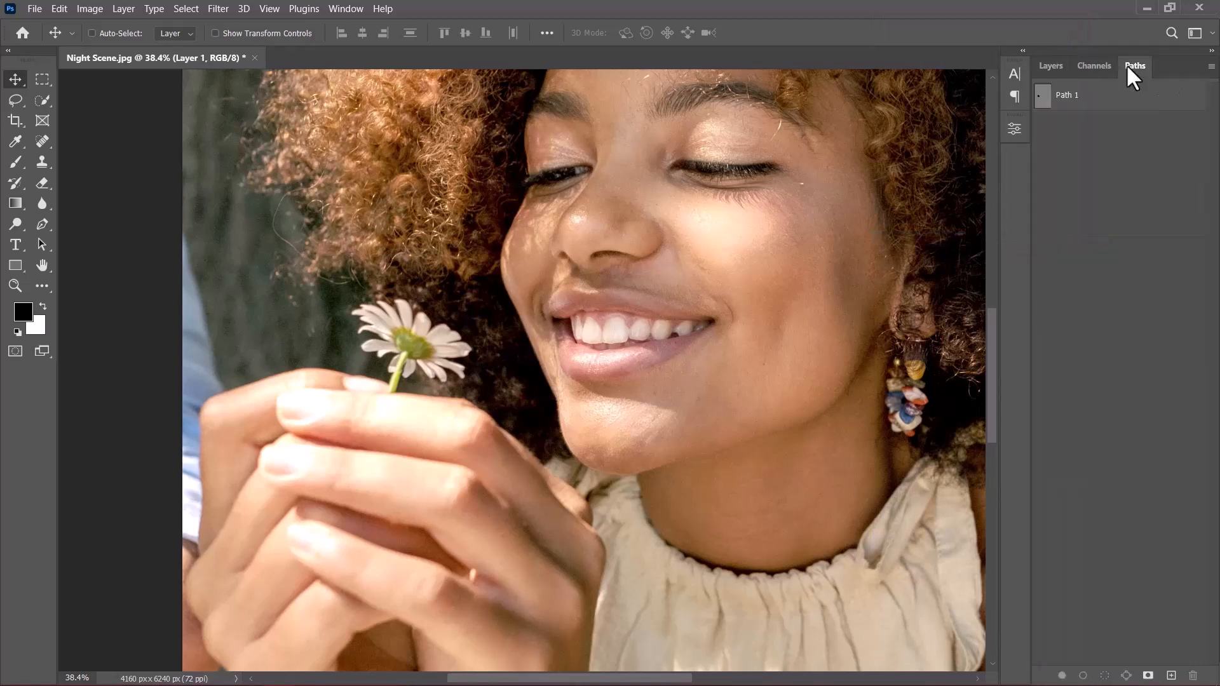
ctrl+click(1043, 97)
click(1051, 65)
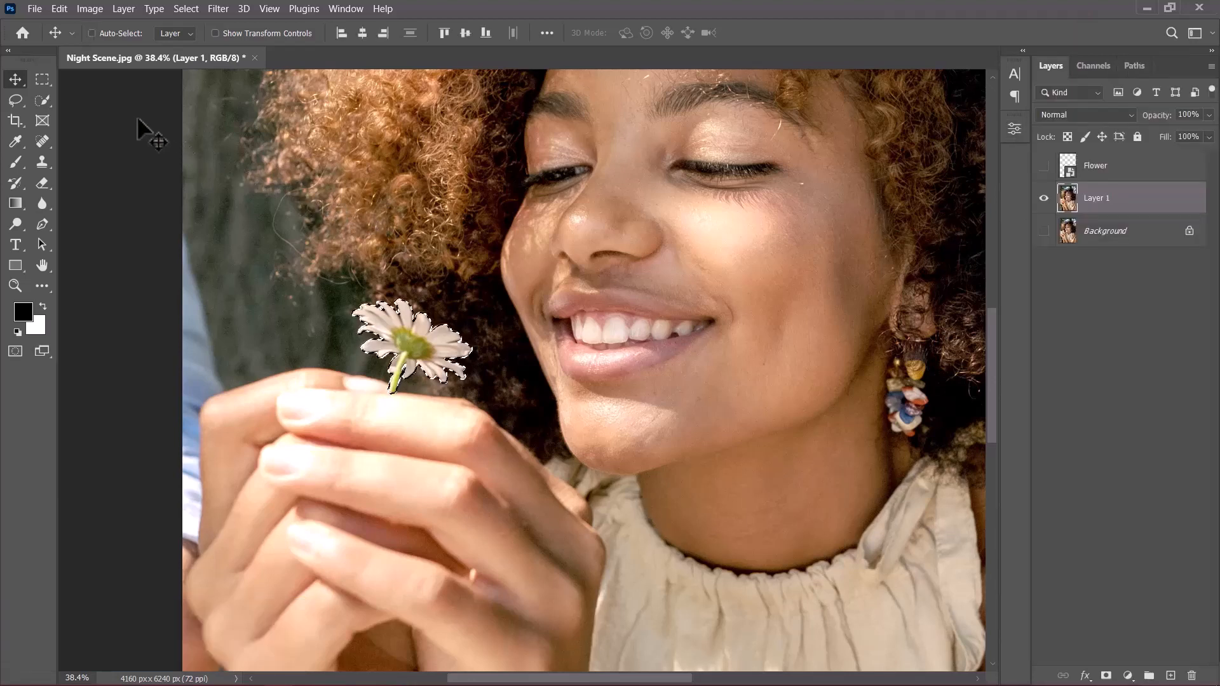
- Remove the flower from Layer 1 by filling the selection with Content-Aware at 100% opacity in Normal mode, then deselect
click(40, 81)
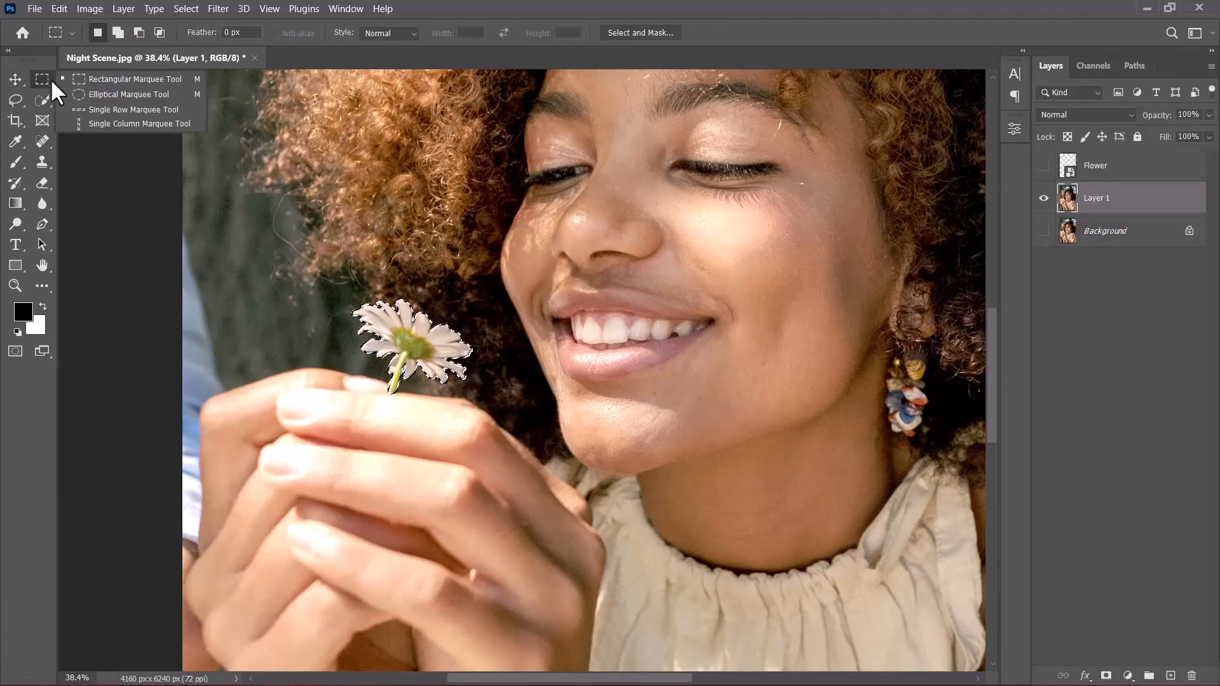
click(89, 79)
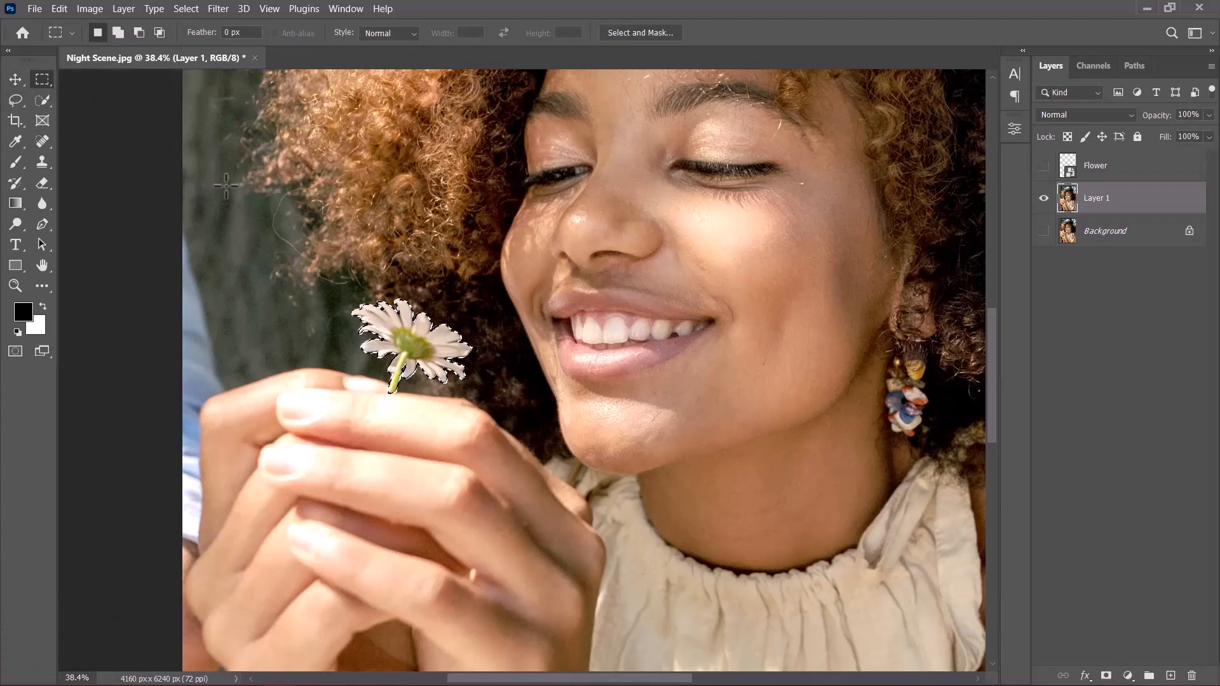
right_click(407, 332)
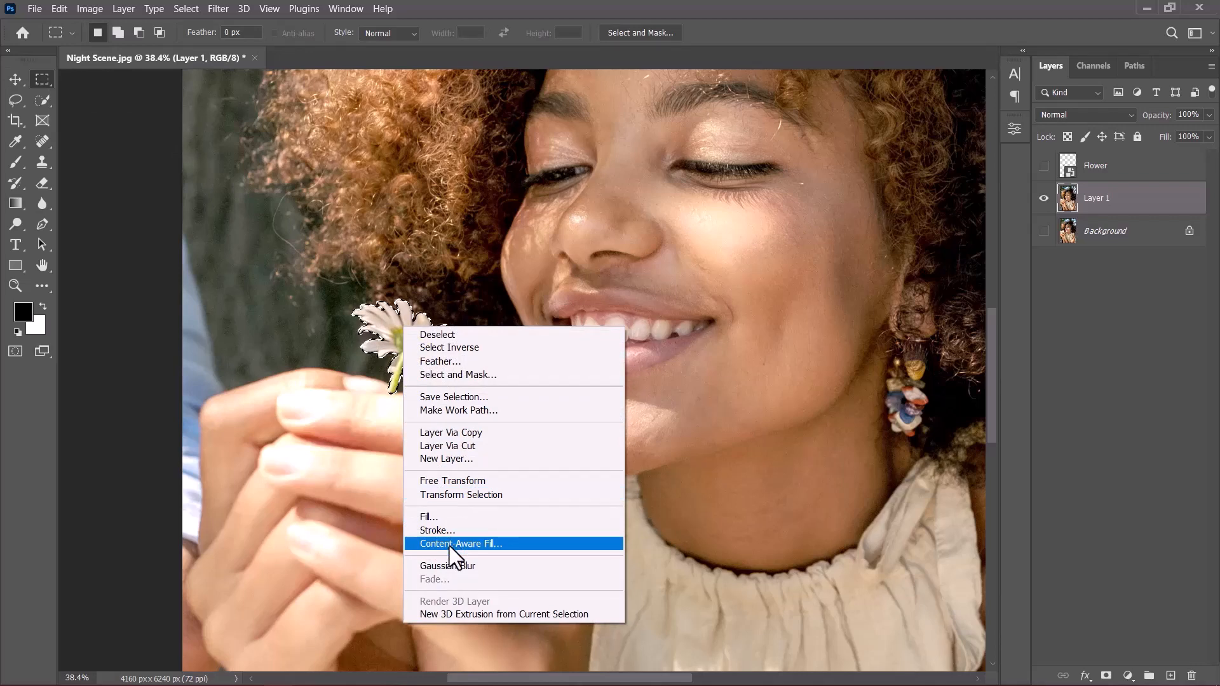
click(438, 518)
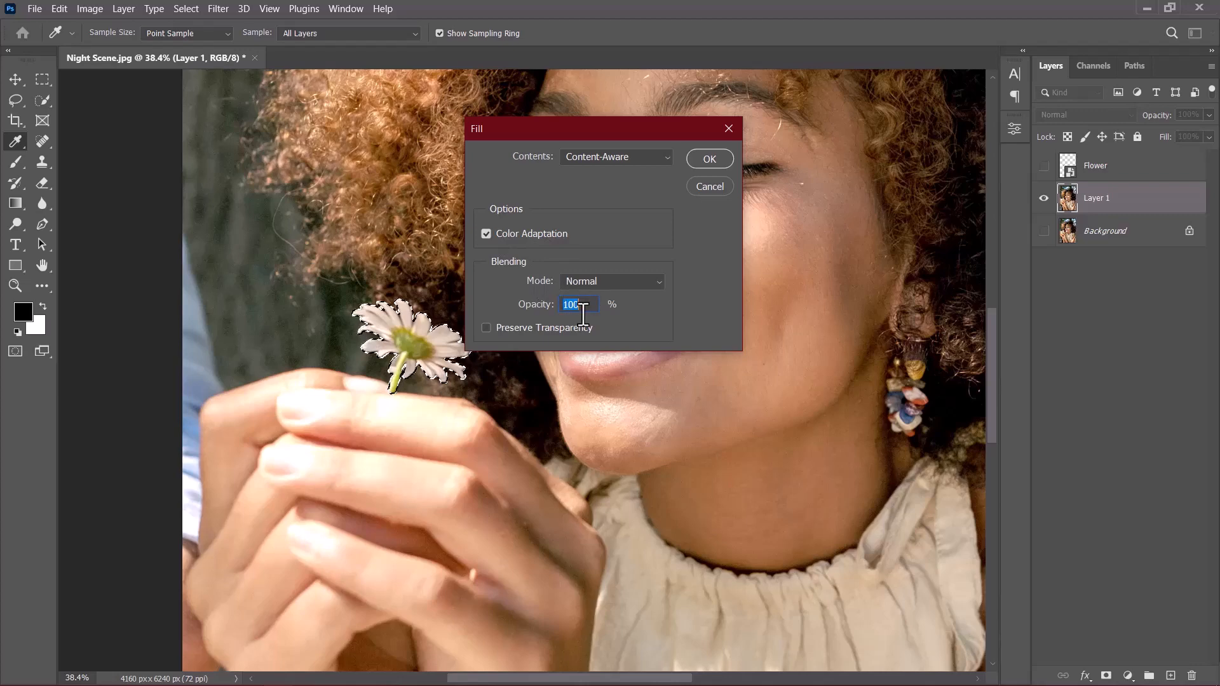
click(704, 158)
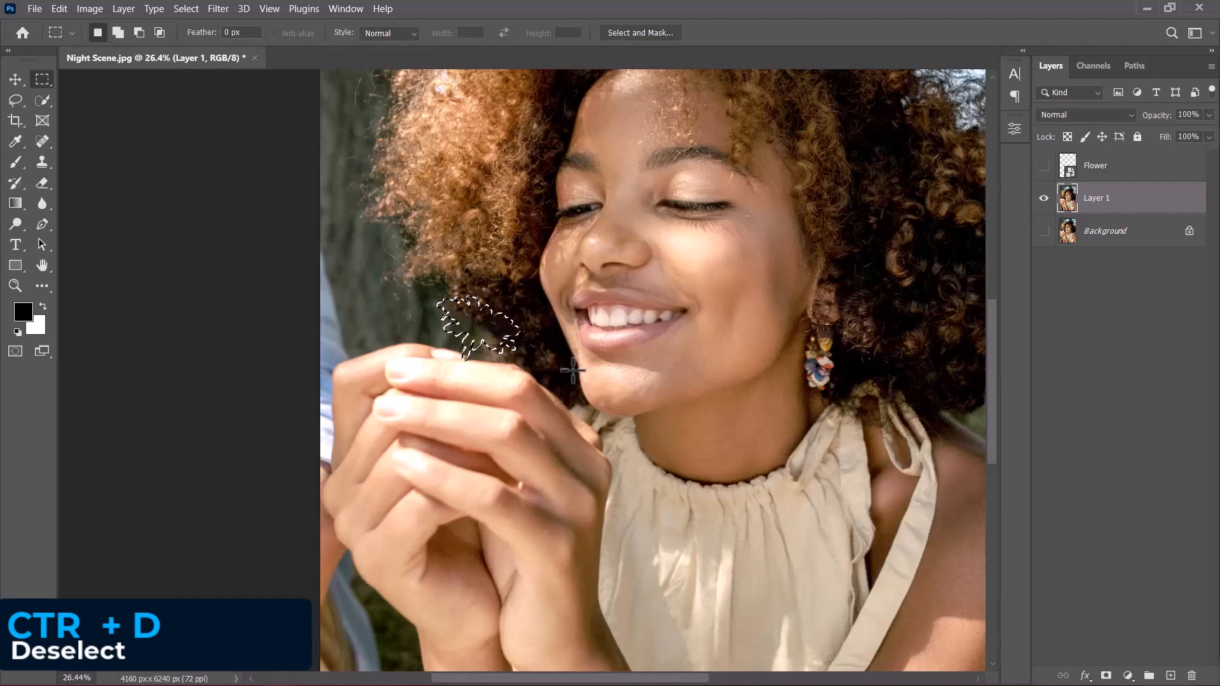
key(ctrl+d)
scroll(571, 370, down, 1)
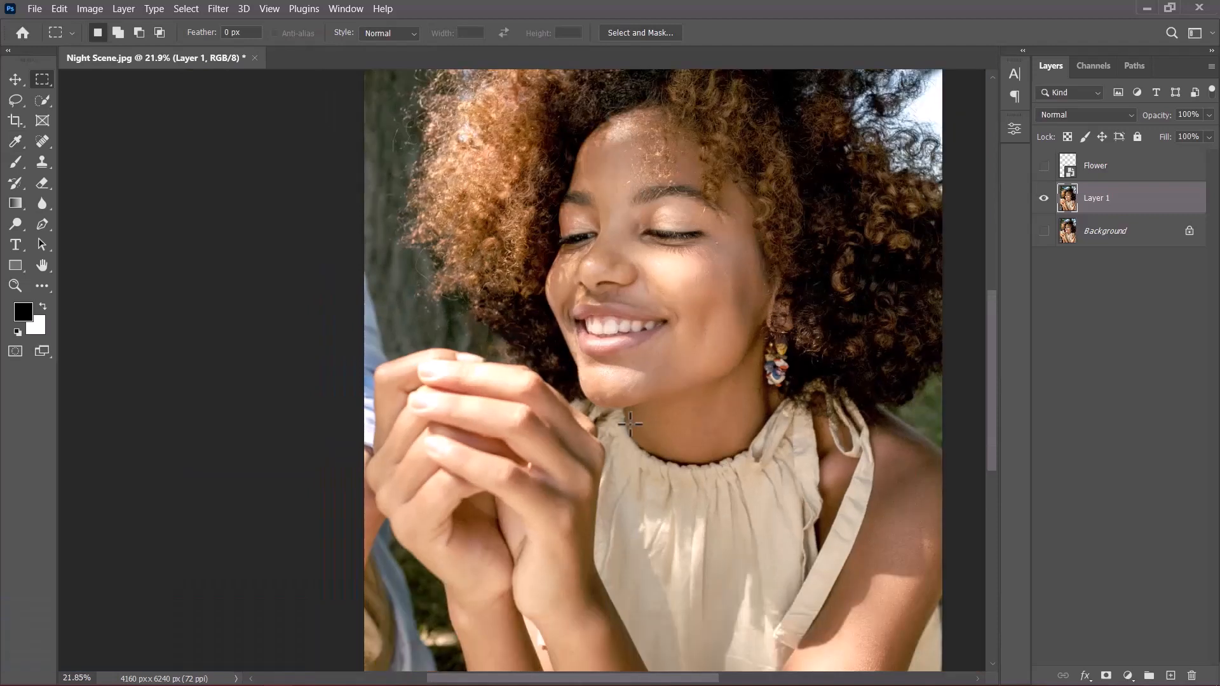
- Show the Flower layer and enlarge the flower slightly above the hands with Free Transform
click(1044, 167)
click(1104, 179)
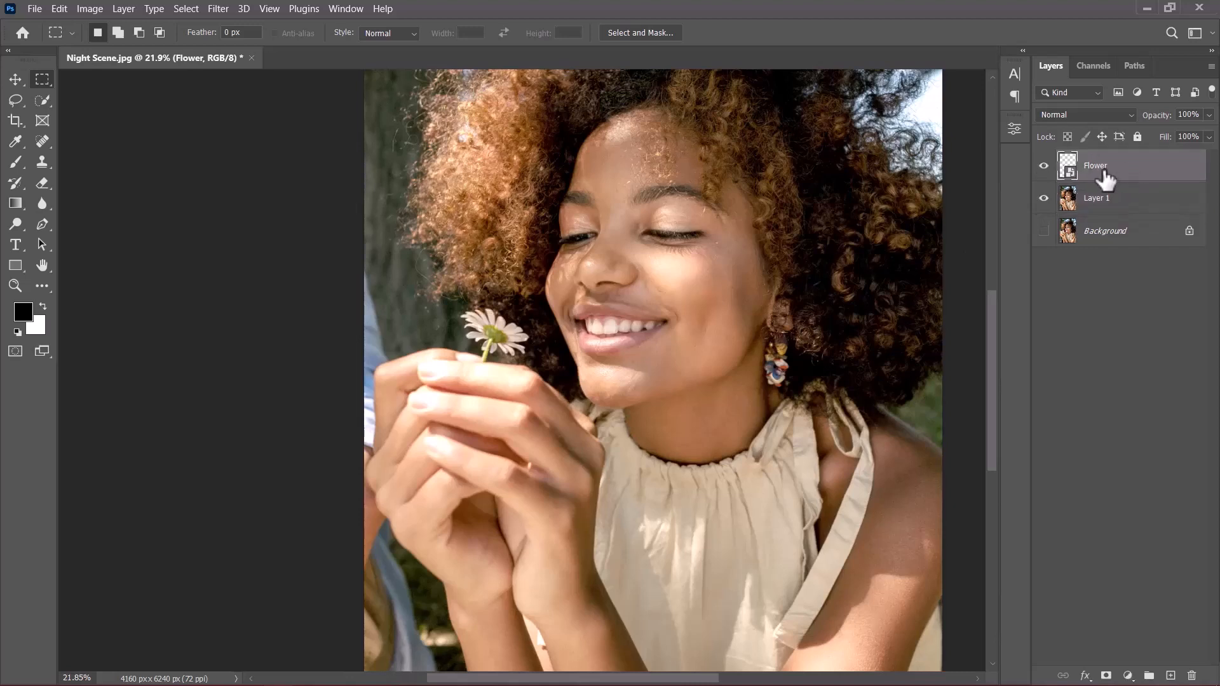
key(ctrl+t)
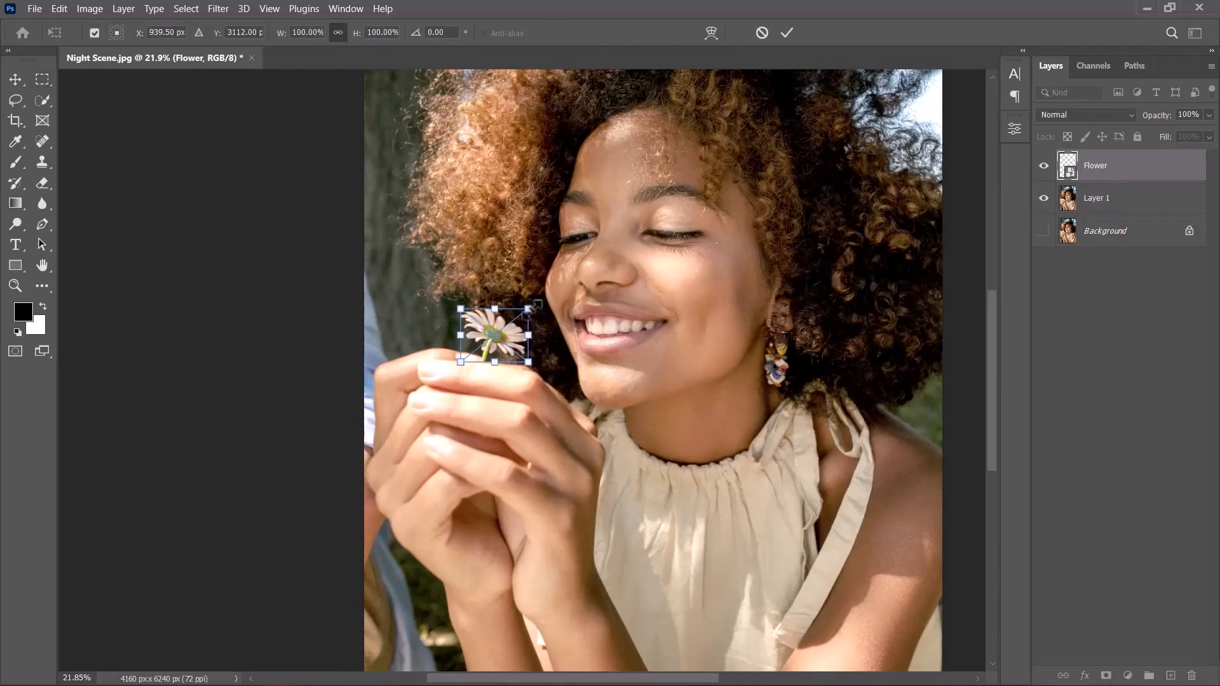
drag(536, 305, 552, 272)
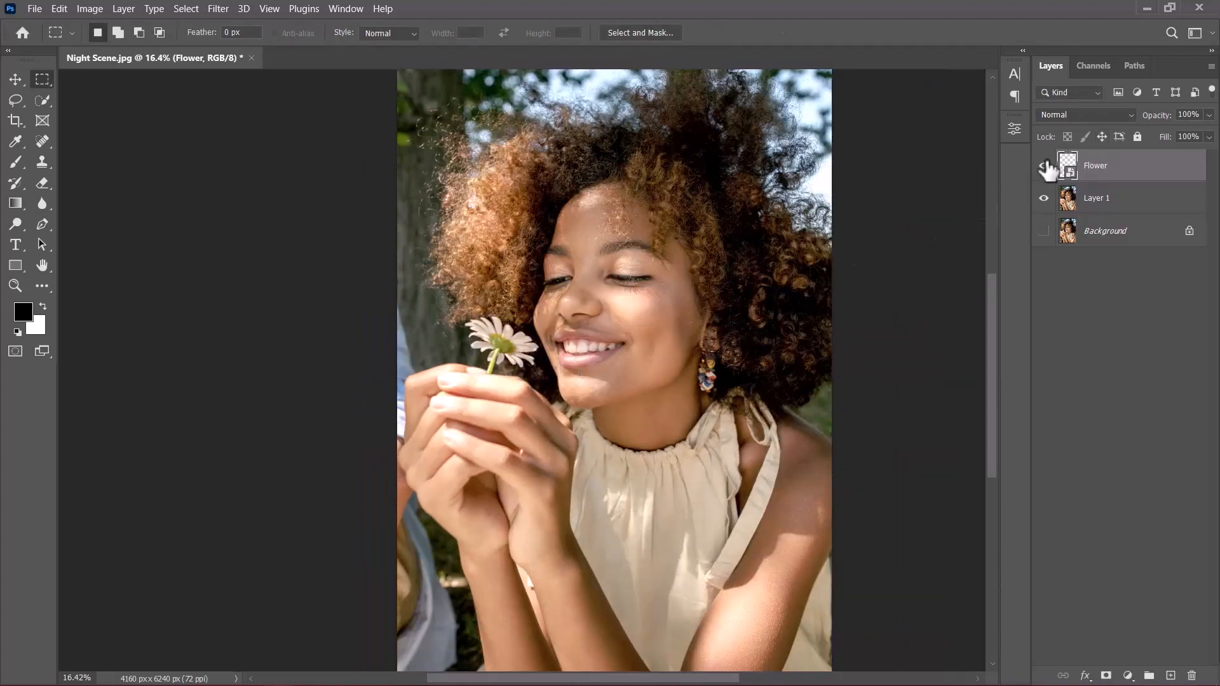
- Hide the Flower layer and add a Color Lookup adjustment above Layer 1 using the NightFromDay.CUBE 3D LUT
click(1044, 167)
click(1095, 197)
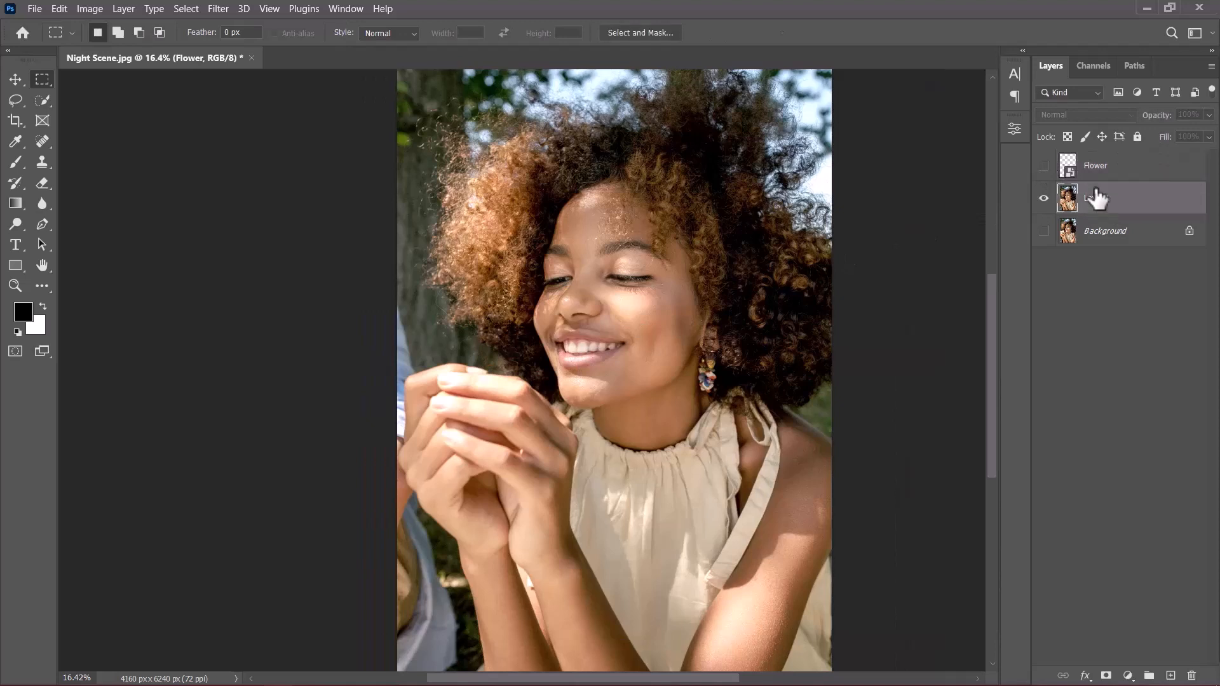
click(1128, 676)
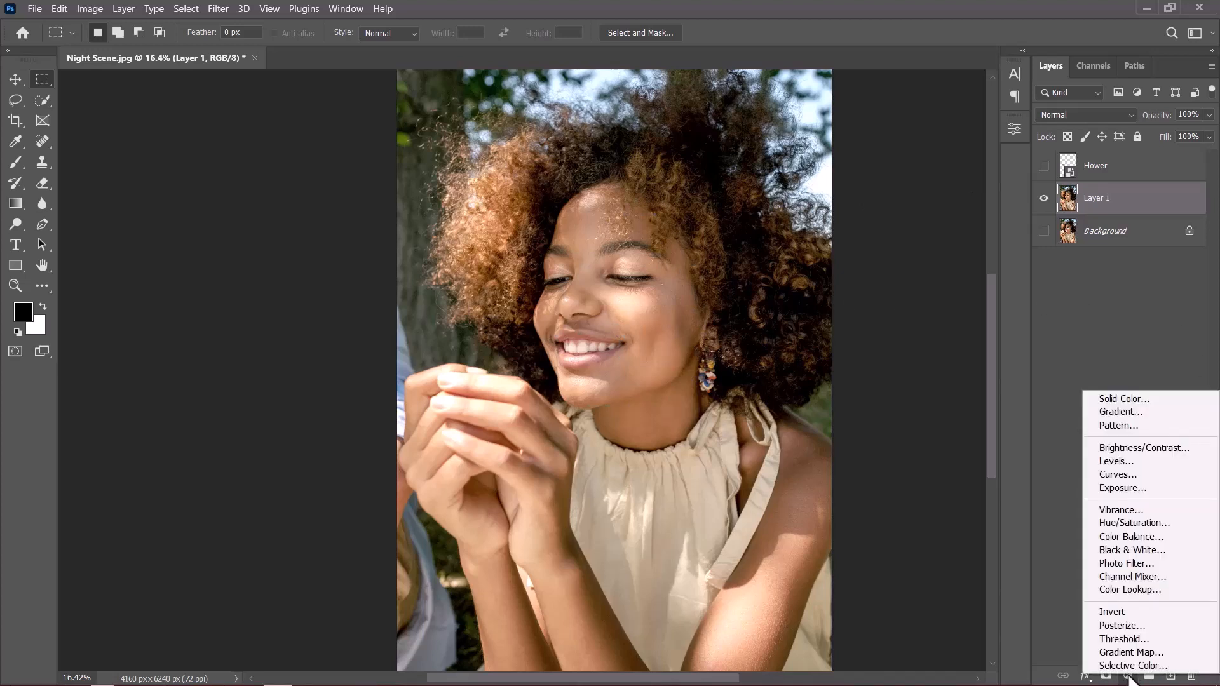
click(1133, 587)
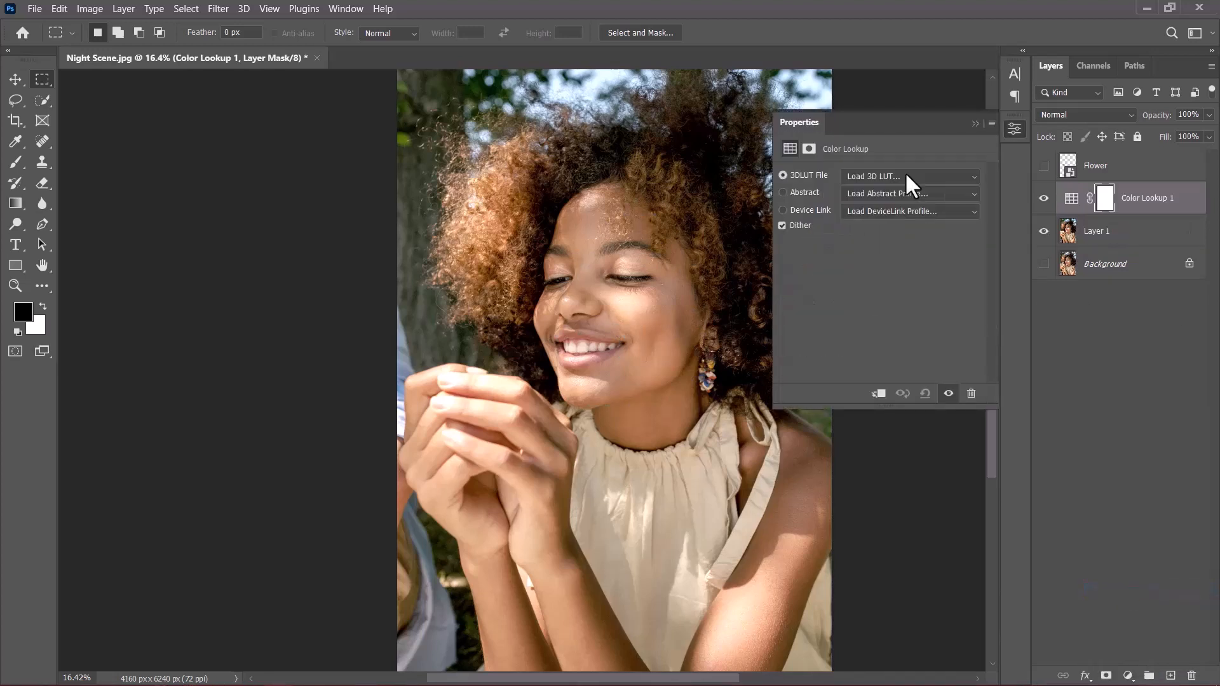
click(906, 175)
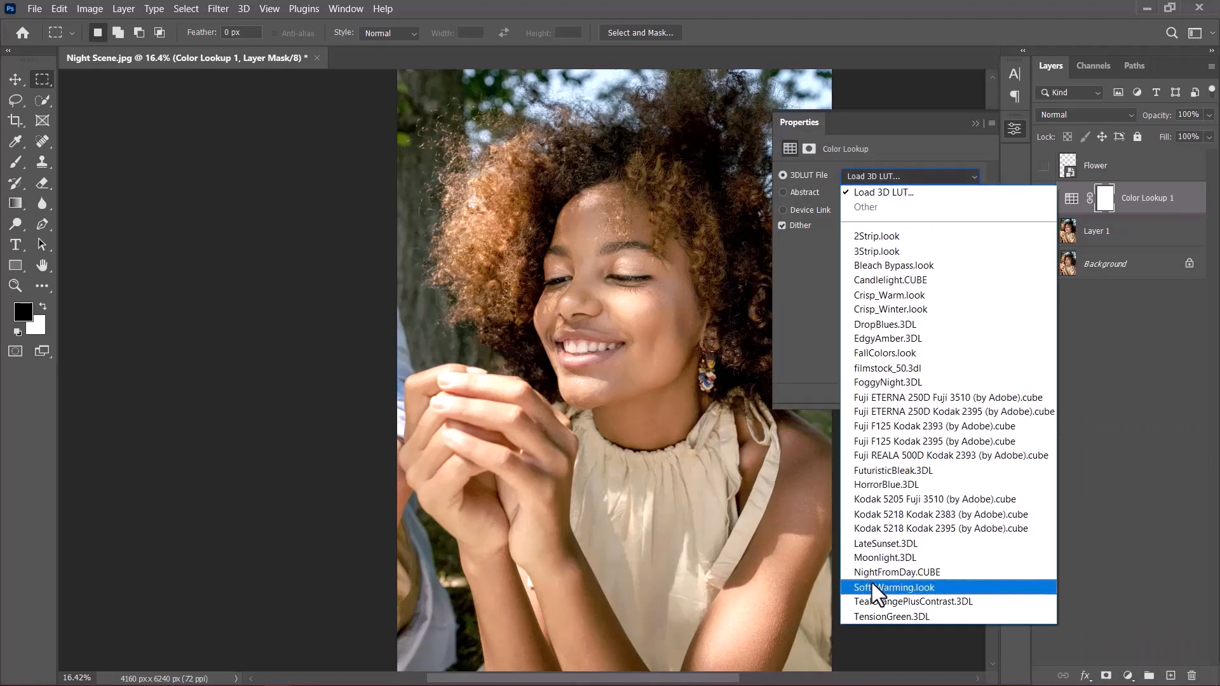
click(894, 574)
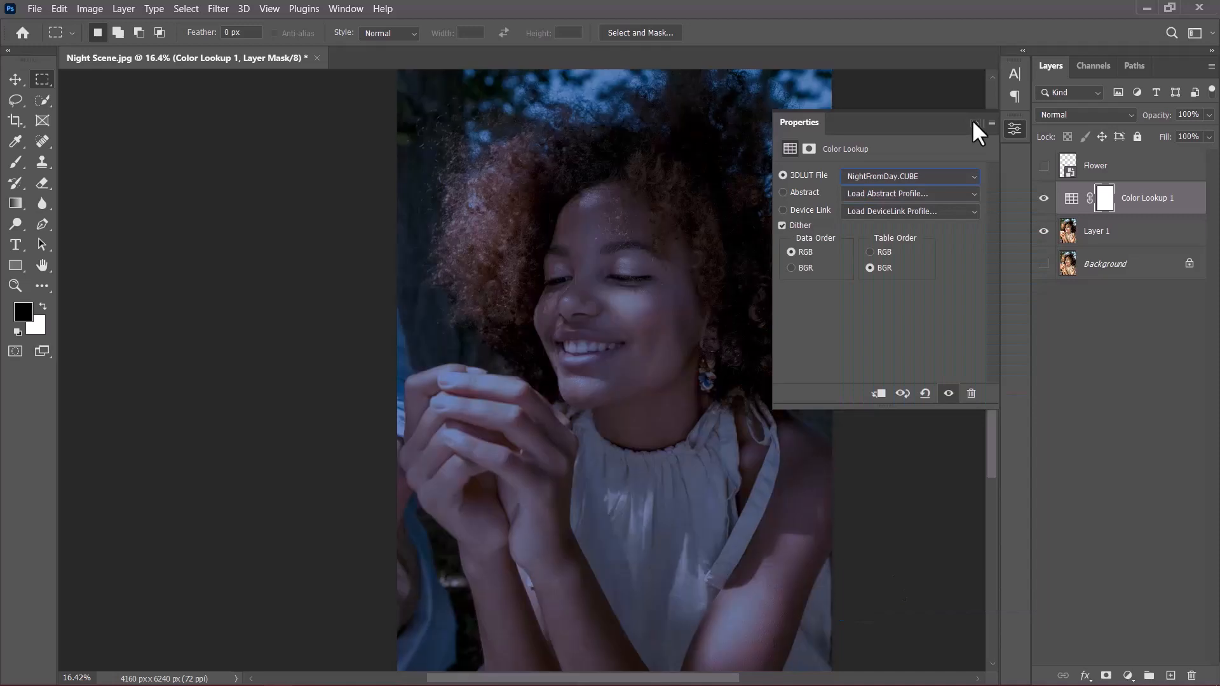
click(973, 123)
key(ctrl+0)
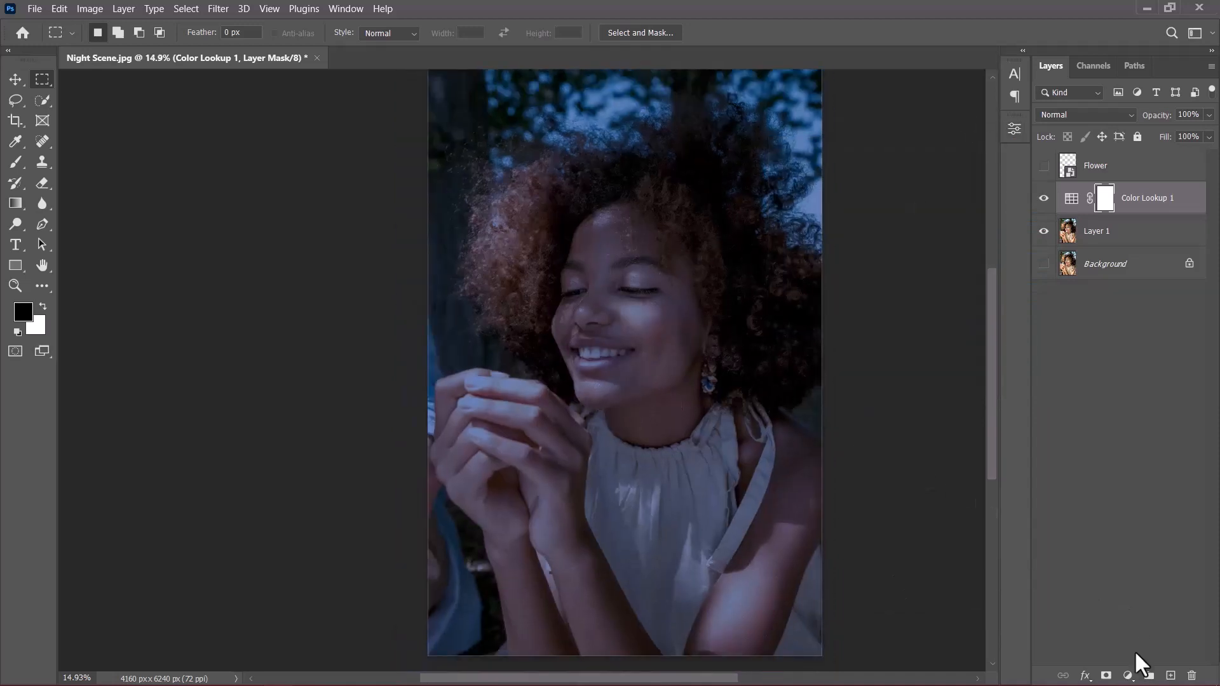
- Add a Brightness/Contrast adjustment above the Color Lookup layer with brightness -119 and contrast 60
click(1128, 676)
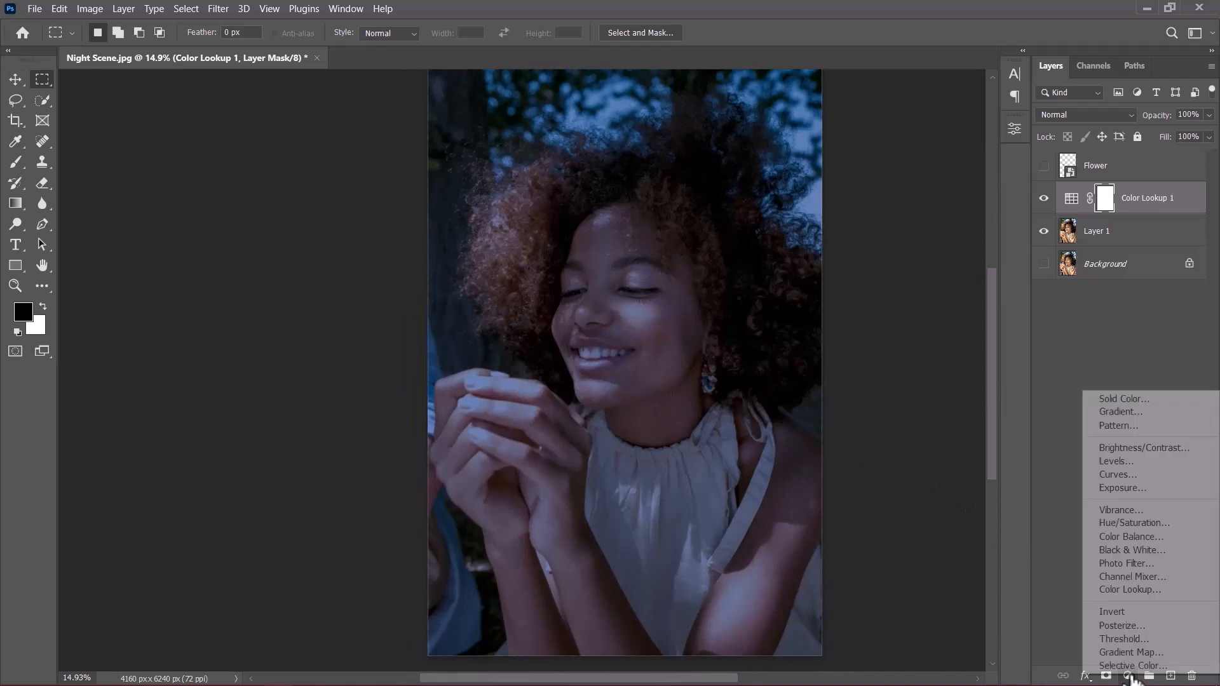
click(1121, 448)
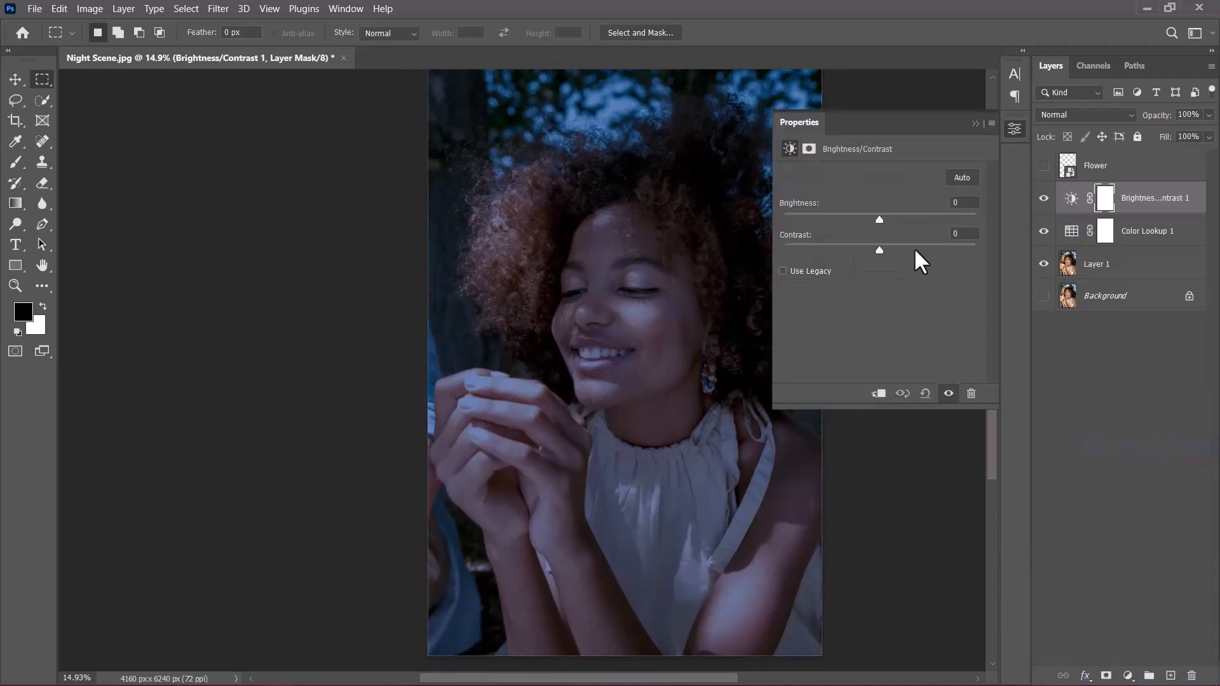
click(963, 202)
text(-19)
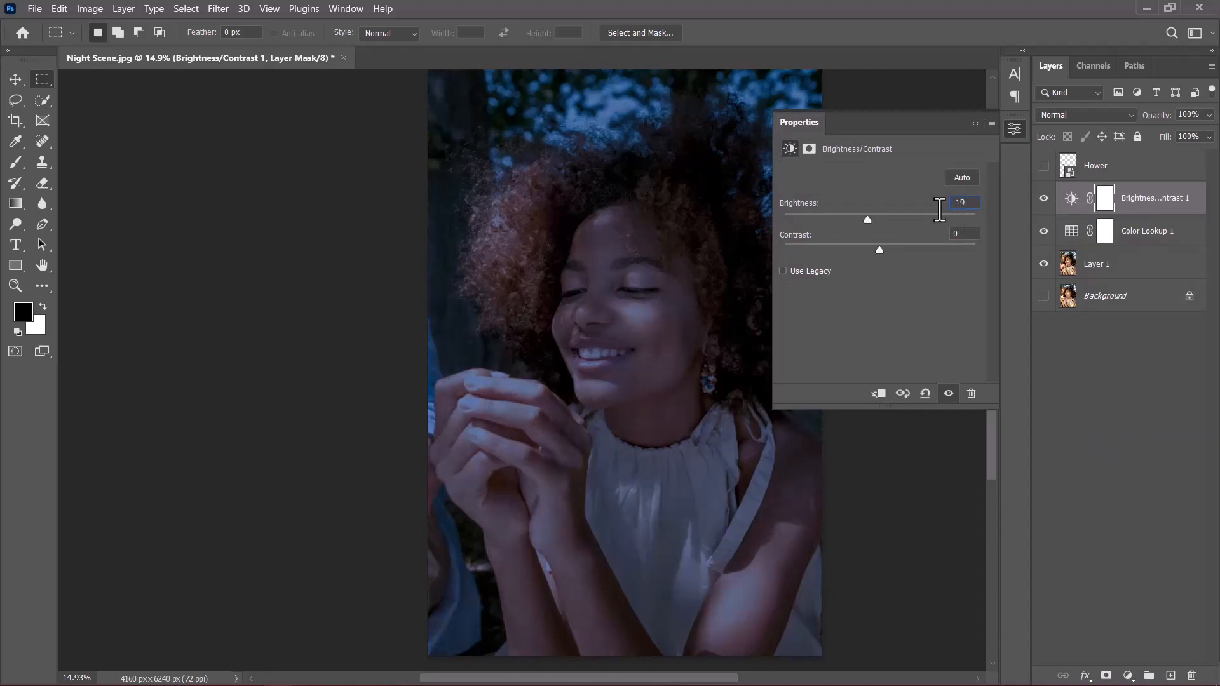
key(BackSpace)
text(1)
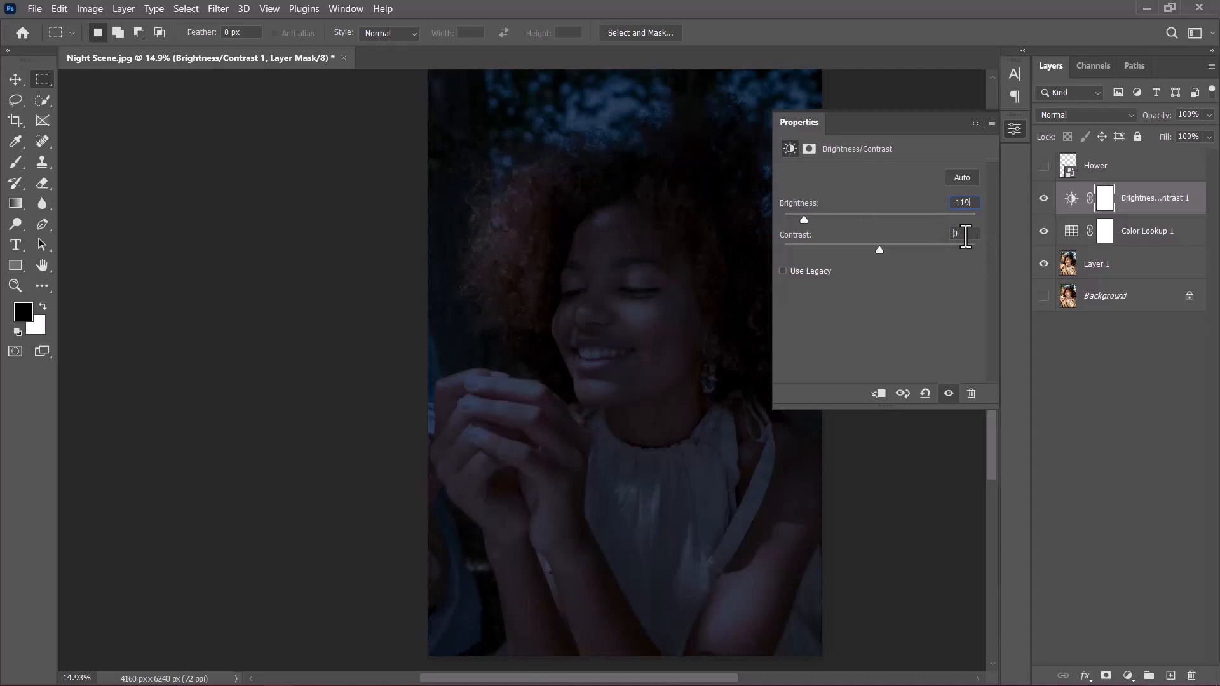
click(965, 234)
text(60)
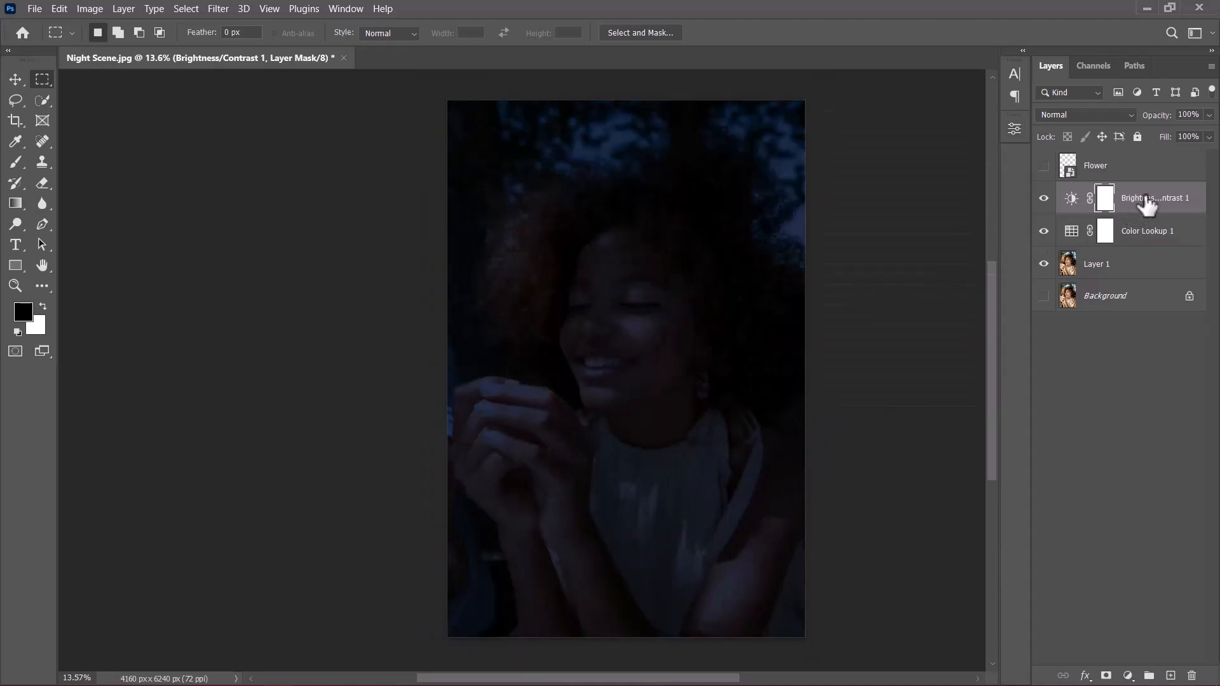
- Group the Brightness/Contrast, Color Lookup and Layer 1 layers and name the group "Night mode"
shift+click(1112, 266)
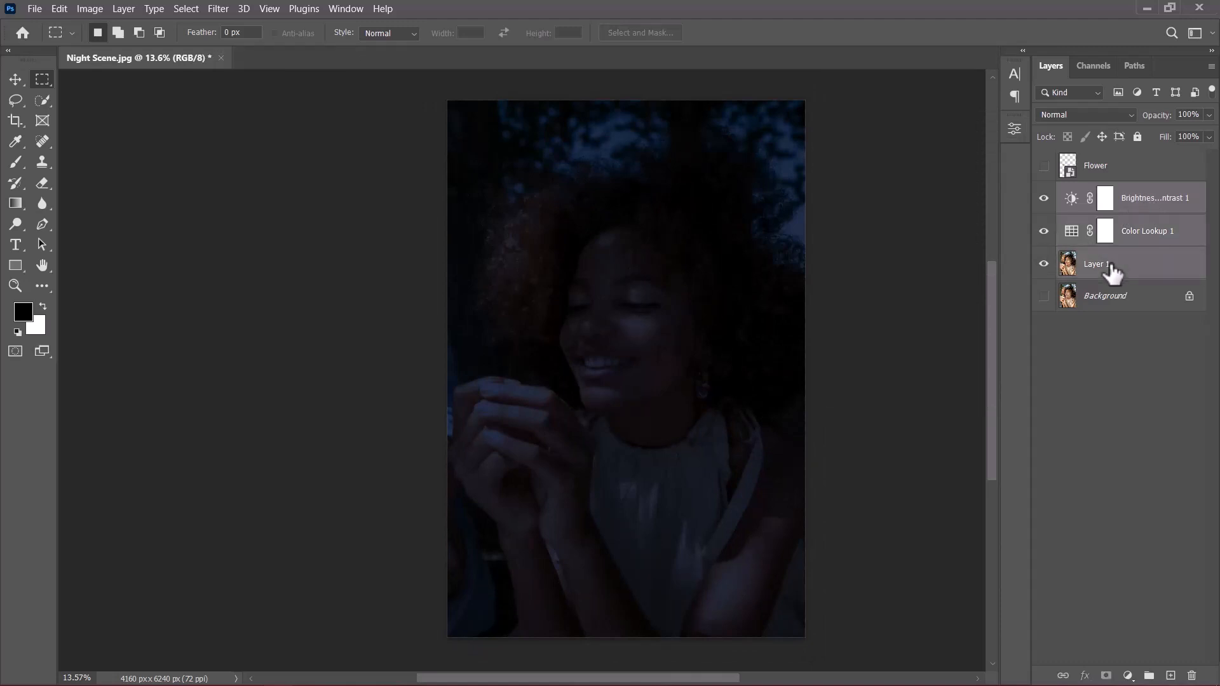
key(ctrl+g)
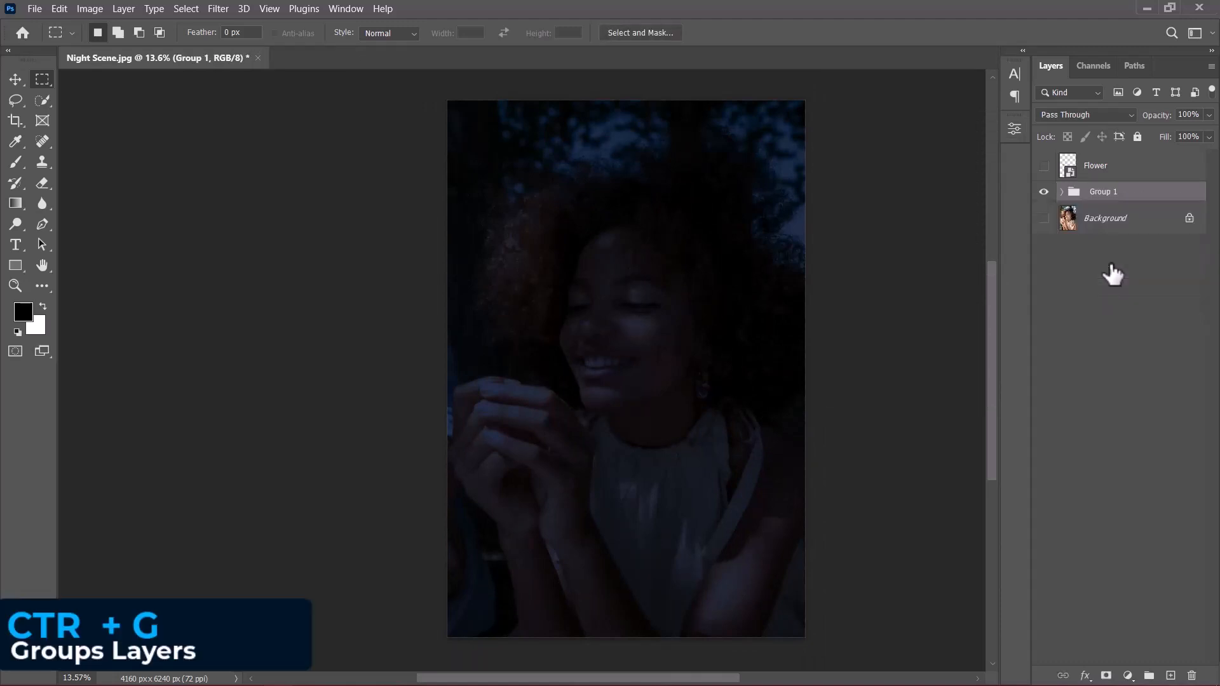
double_click(1103, 192)
text(Night mode)
key(Return)
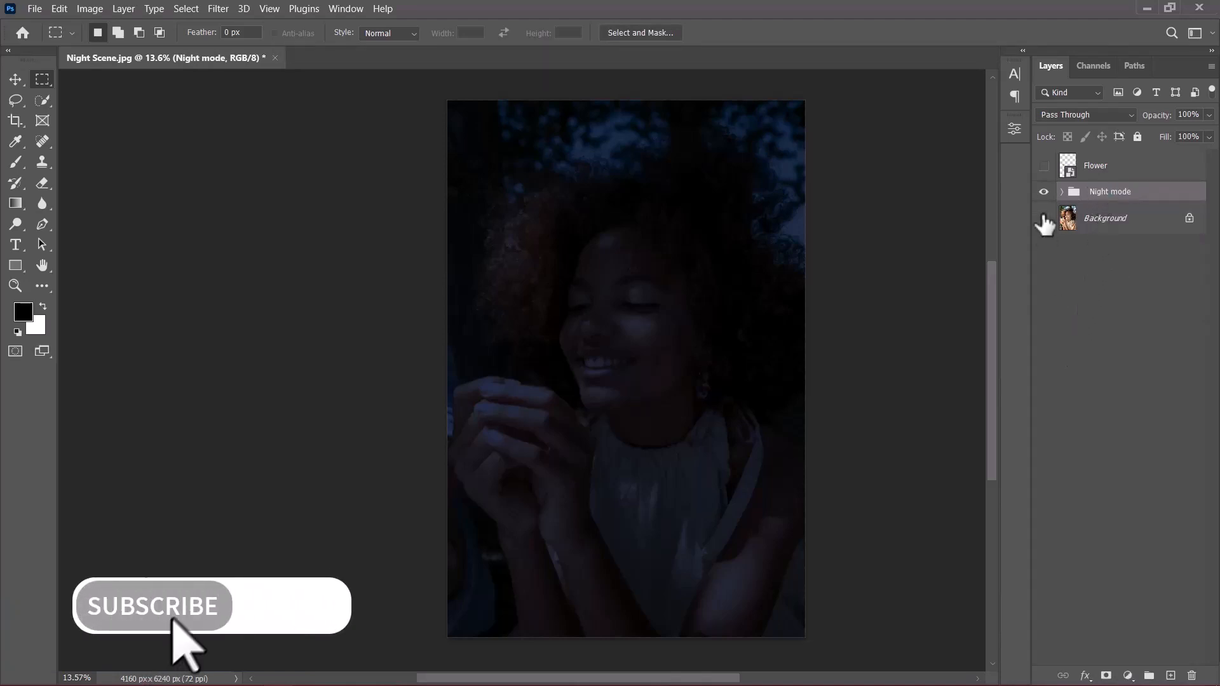
- Show the Flower layer and set its blend mode to Linear Dodge (Add)
click(1044, 166)
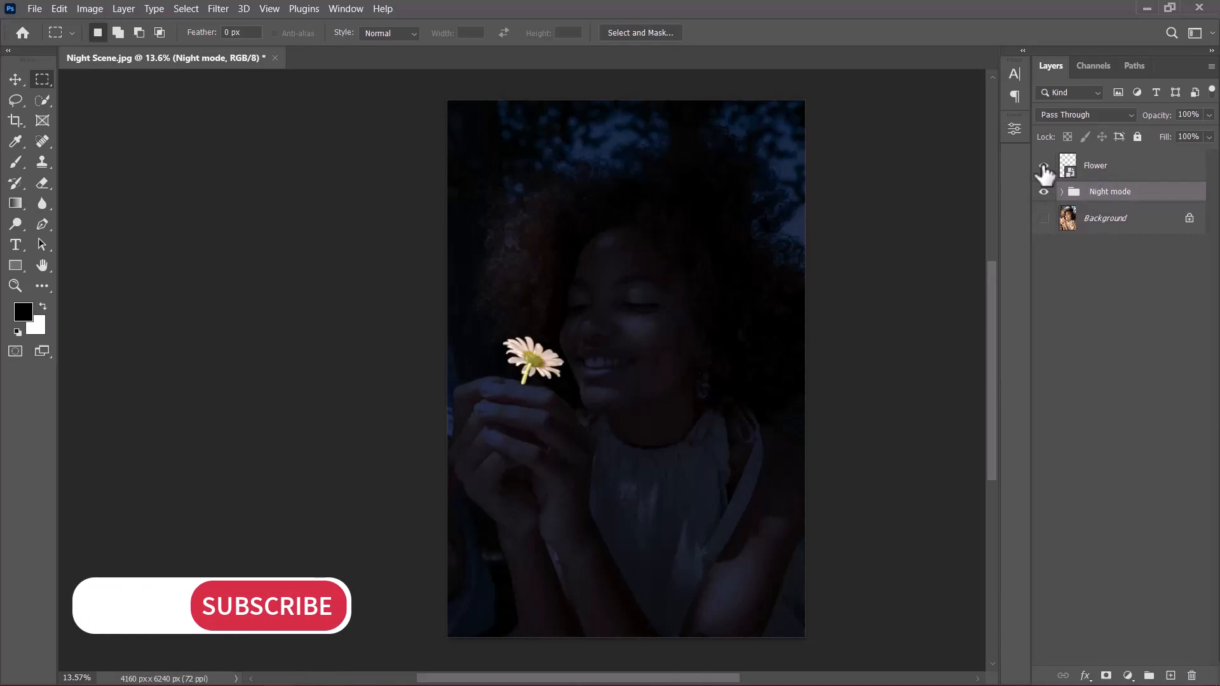
click(1098, 173)
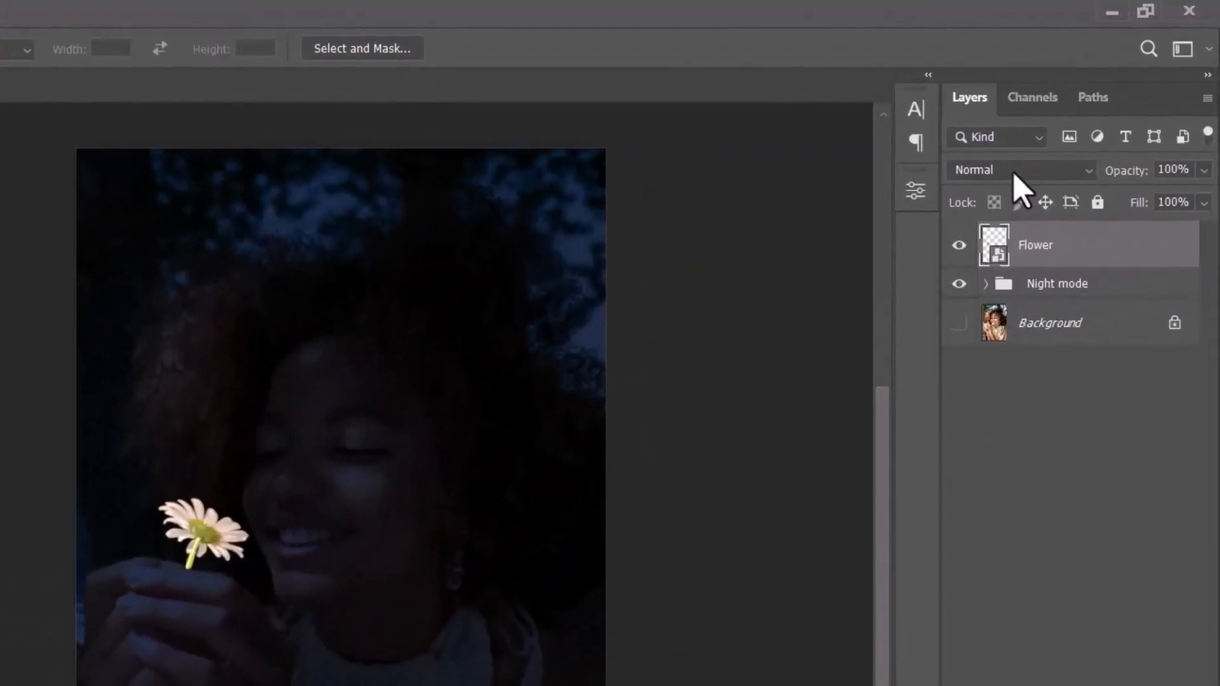
click(1081, 116)
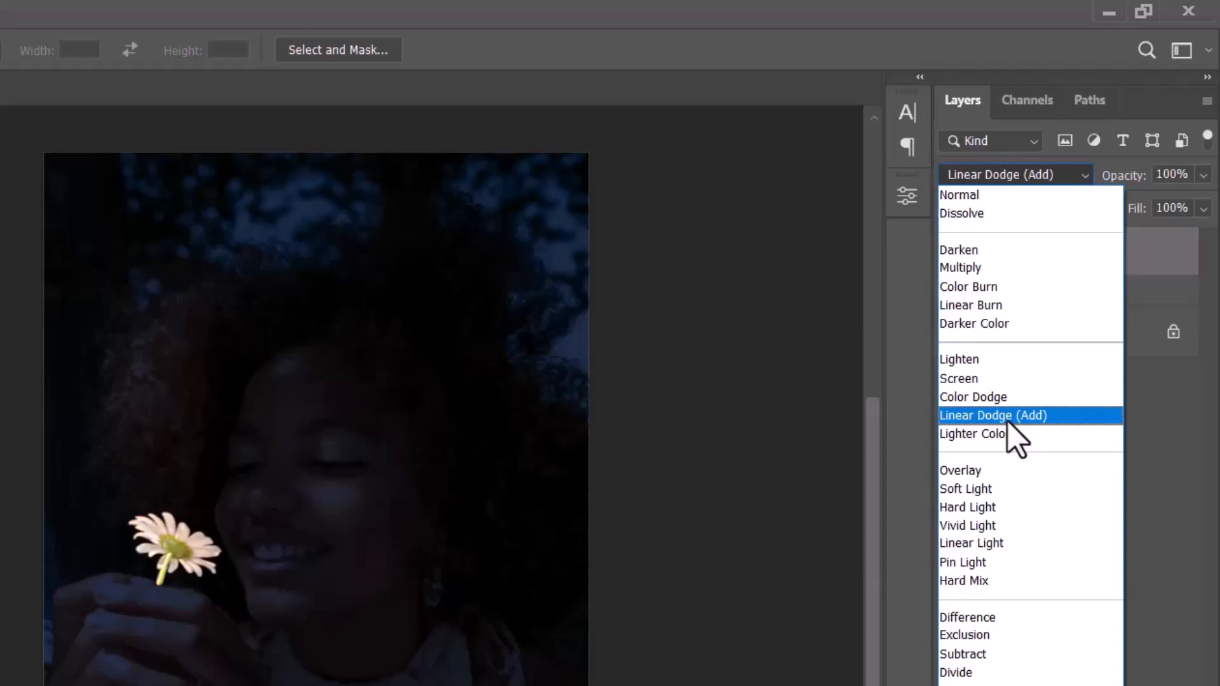
click(1010, 419)
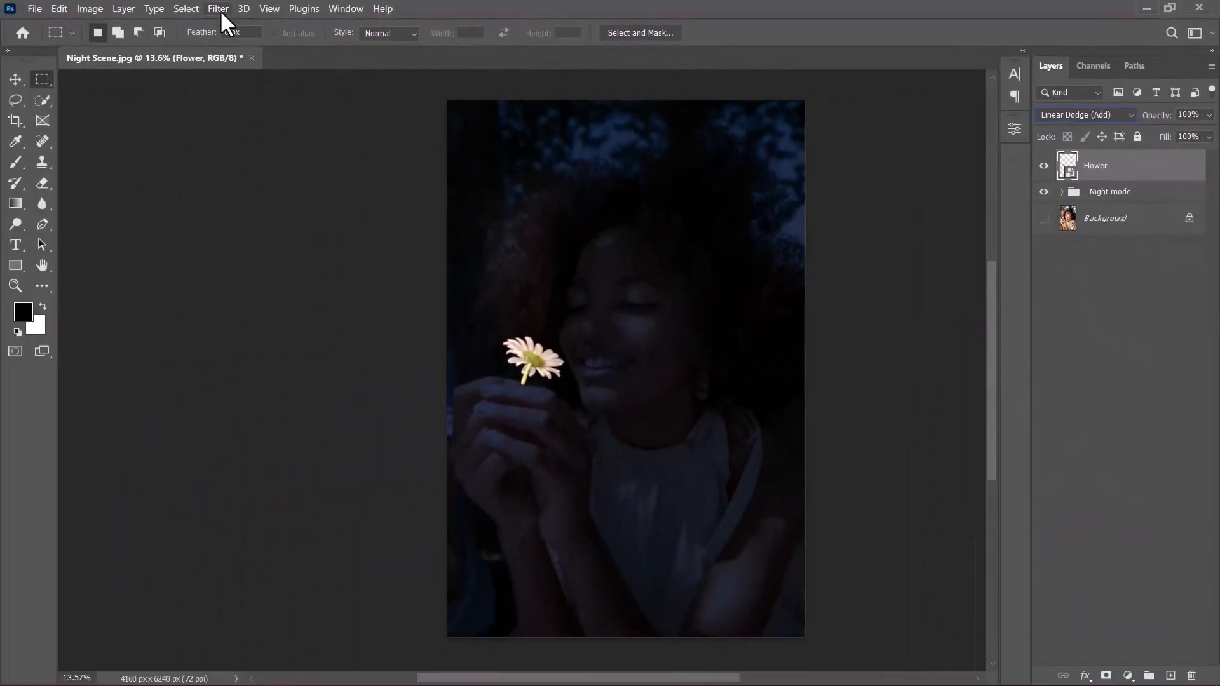
- Apply a Gaussian Blur smart filter with a 5-pixel radius to the Flower layer
click(220, 10)
mouse_move(275, 197)
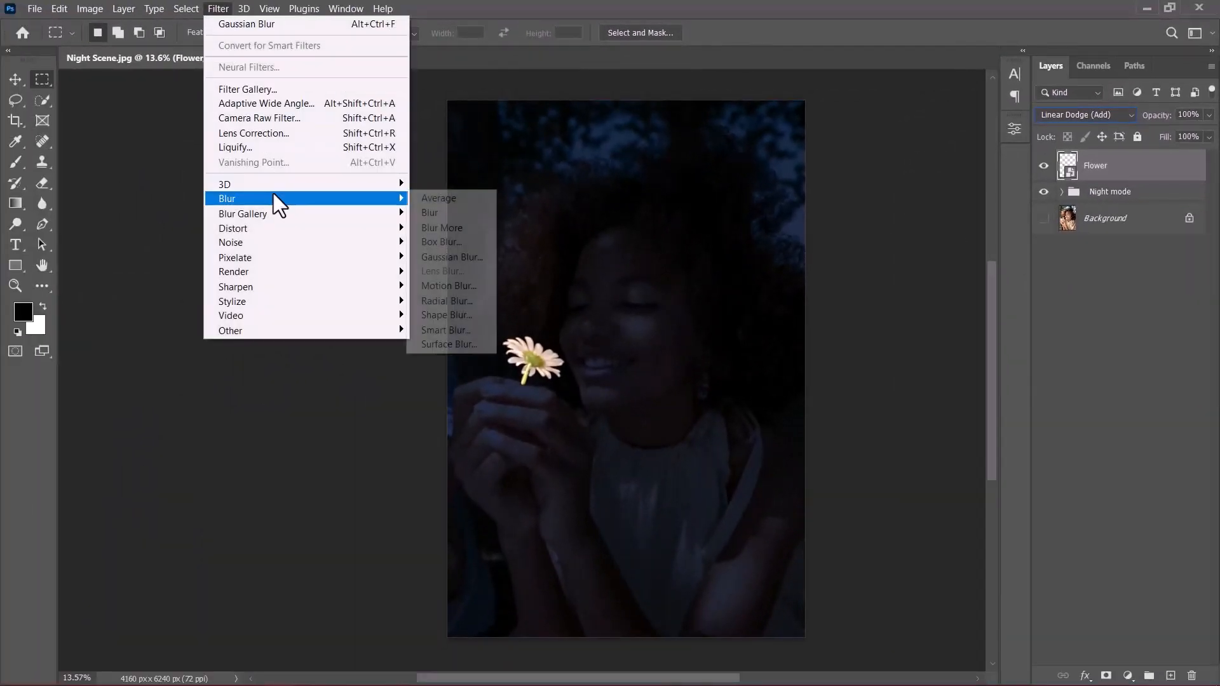
click(443, 256)
drag(819, 369, 779, 370)
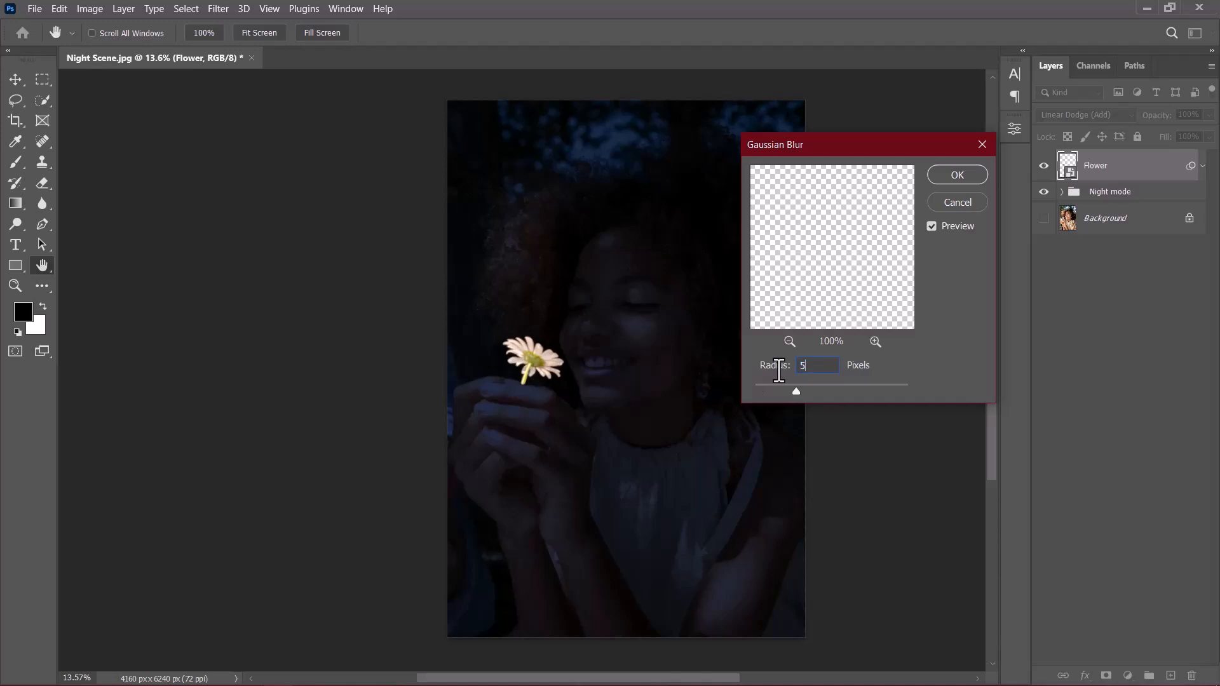
click(958, 175)
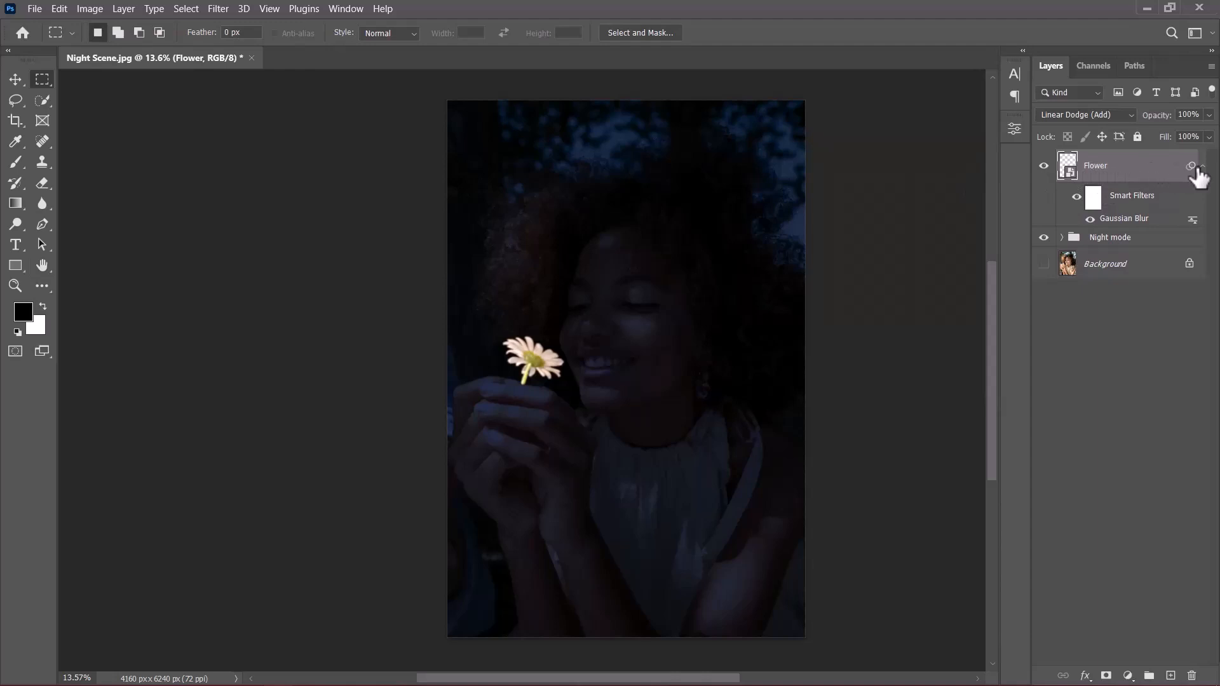
double_click(1122, 220)
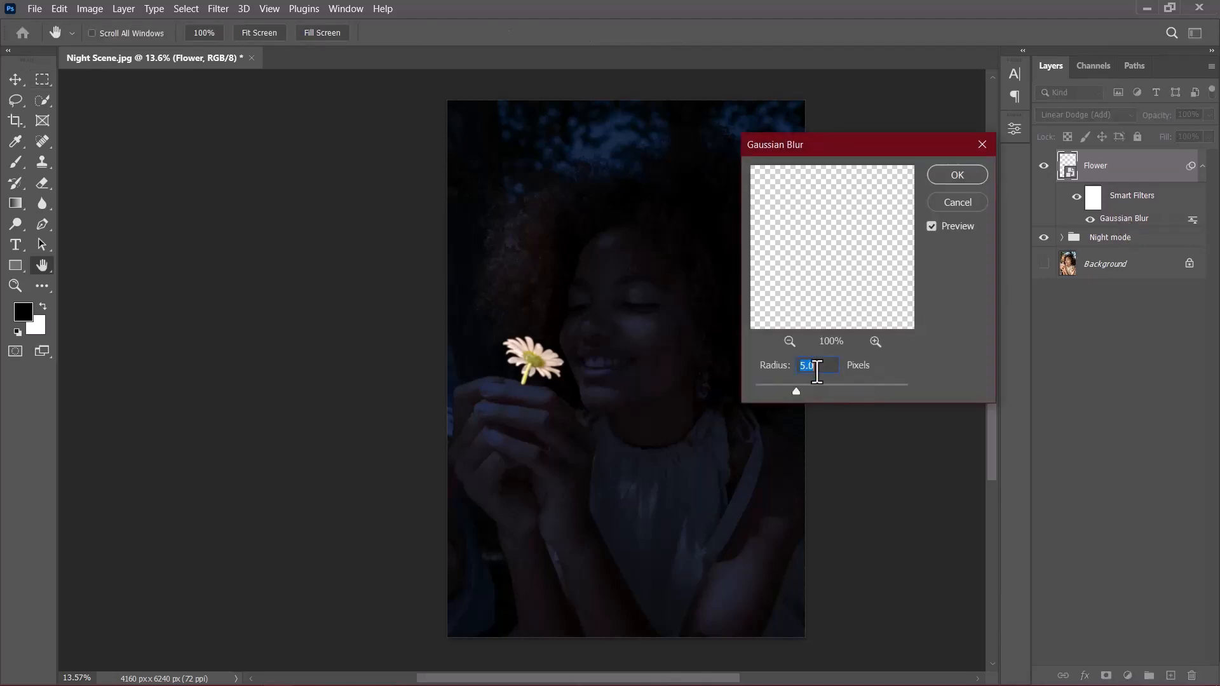
click(960, 200)
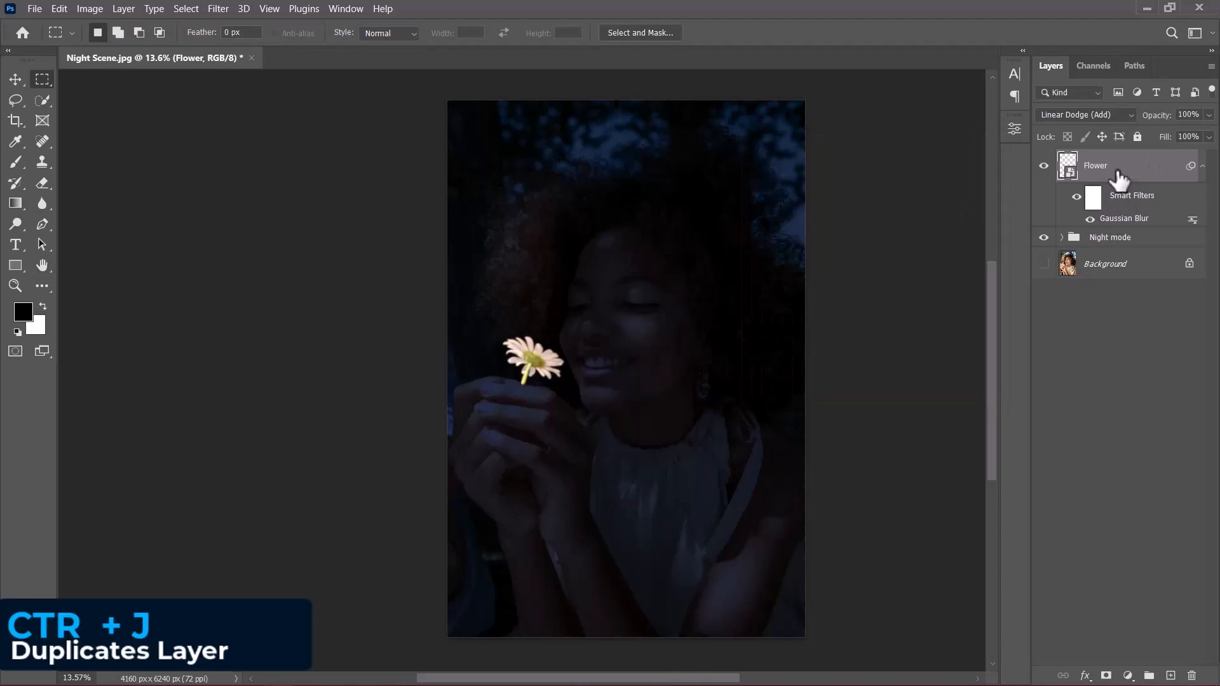
- Duplicate the Flower layer and set the copy's Gaussian Blur radius to 100 pixels
key(ctrl+j)
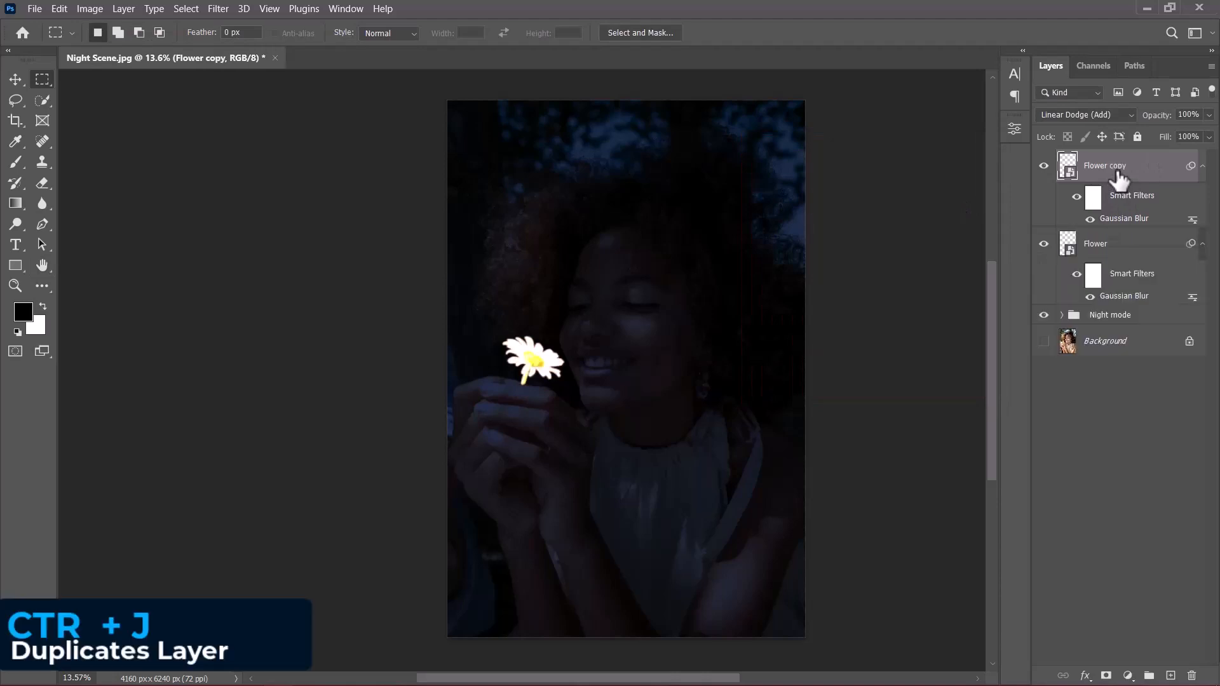
double_click(1132, 223)
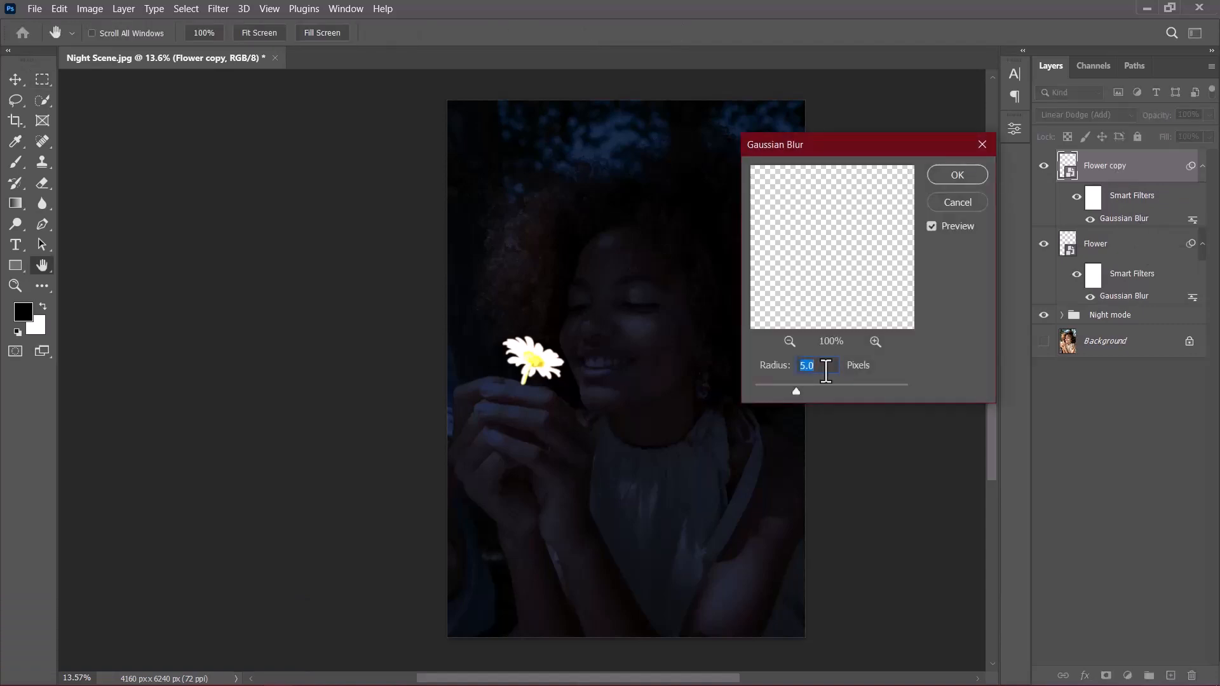
click(953, 174)
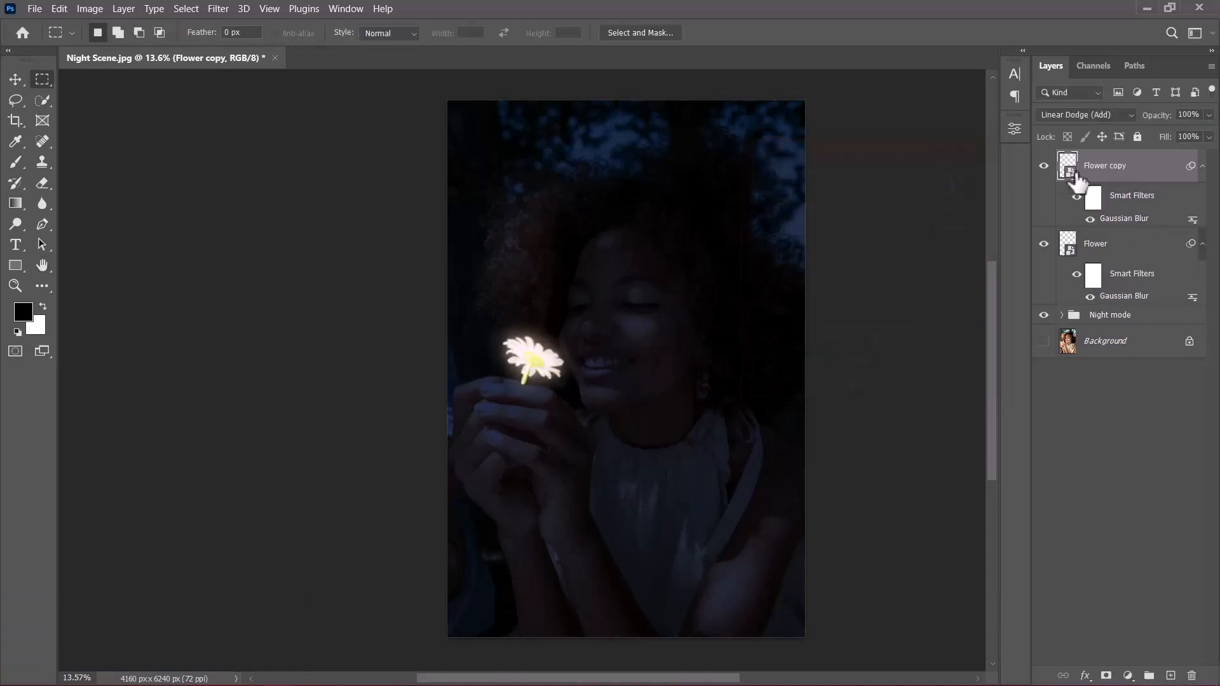
- Duplicate the Flower copy layer and set the new copy's Gaussian Blur radius to 250 pixels
key(ctrl+j)
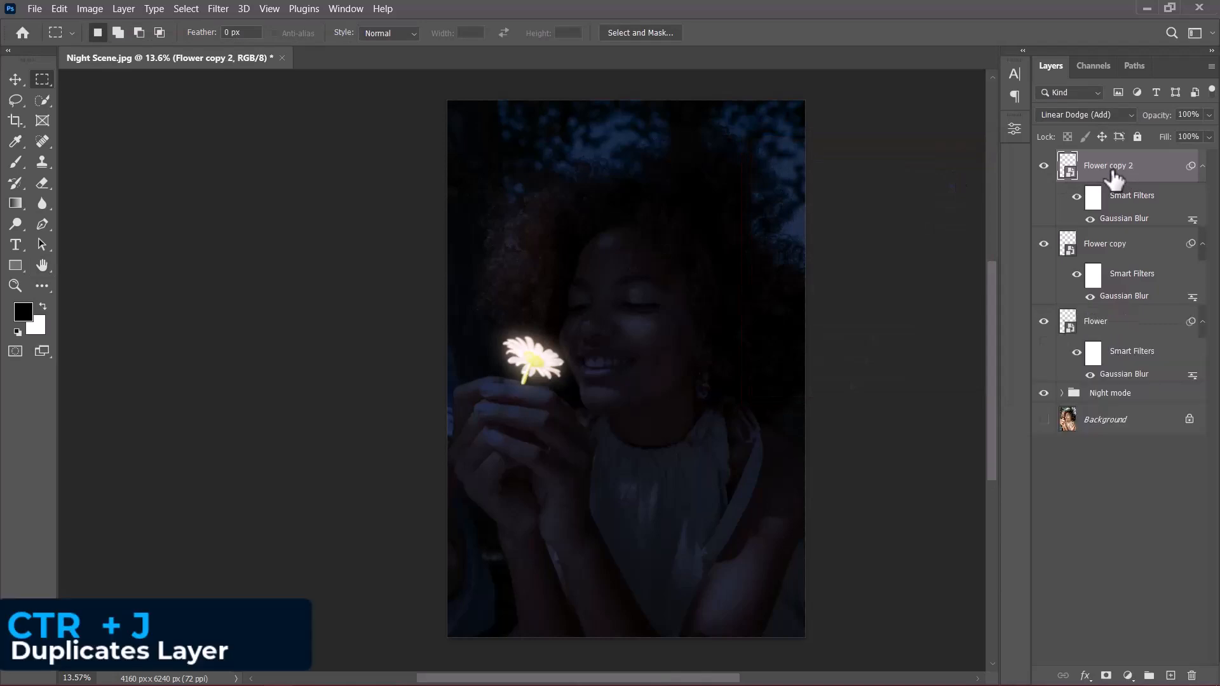
double_click(1137, 220)
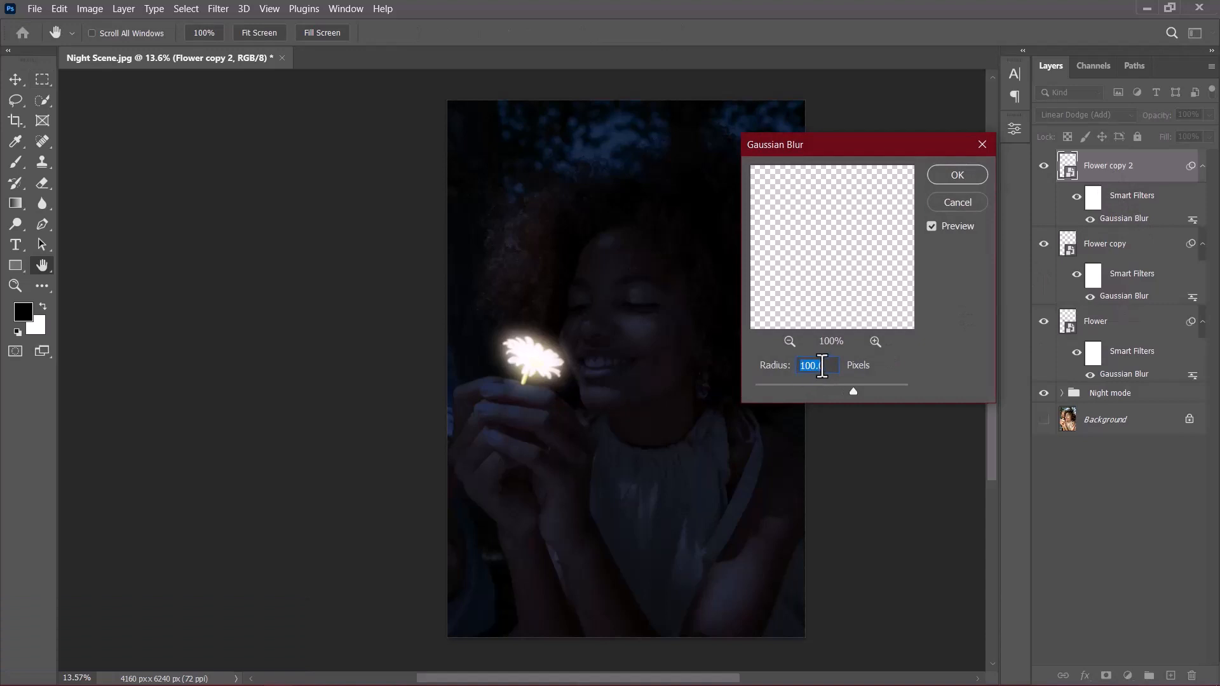
text(250)
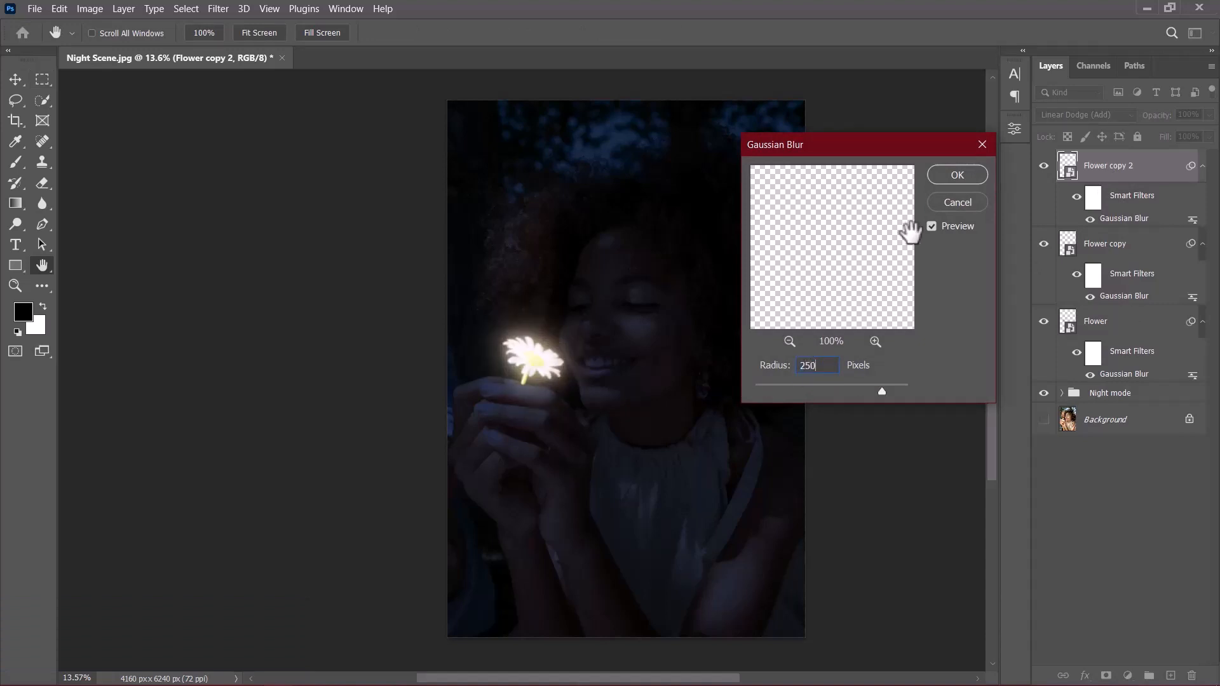
click(950, 179)
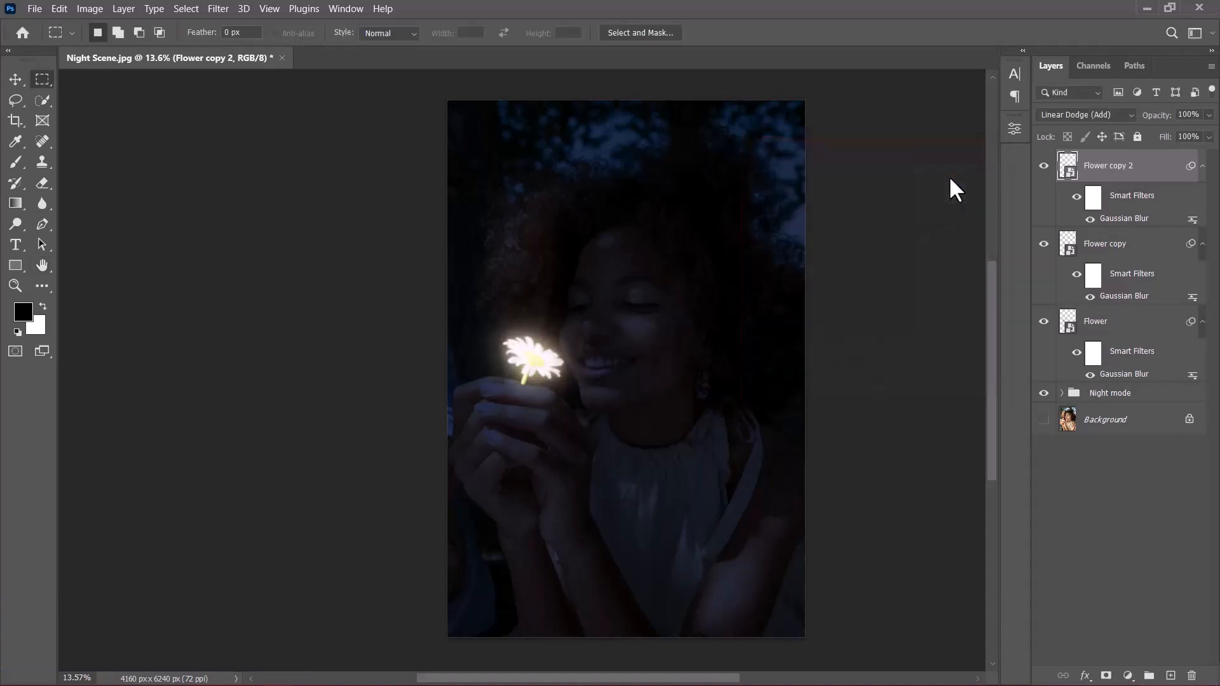
- Duplicate the Flower copy 2 layer and set the new copy's Gaussian Blur radius to 500 pixels
key(ctrl+j)
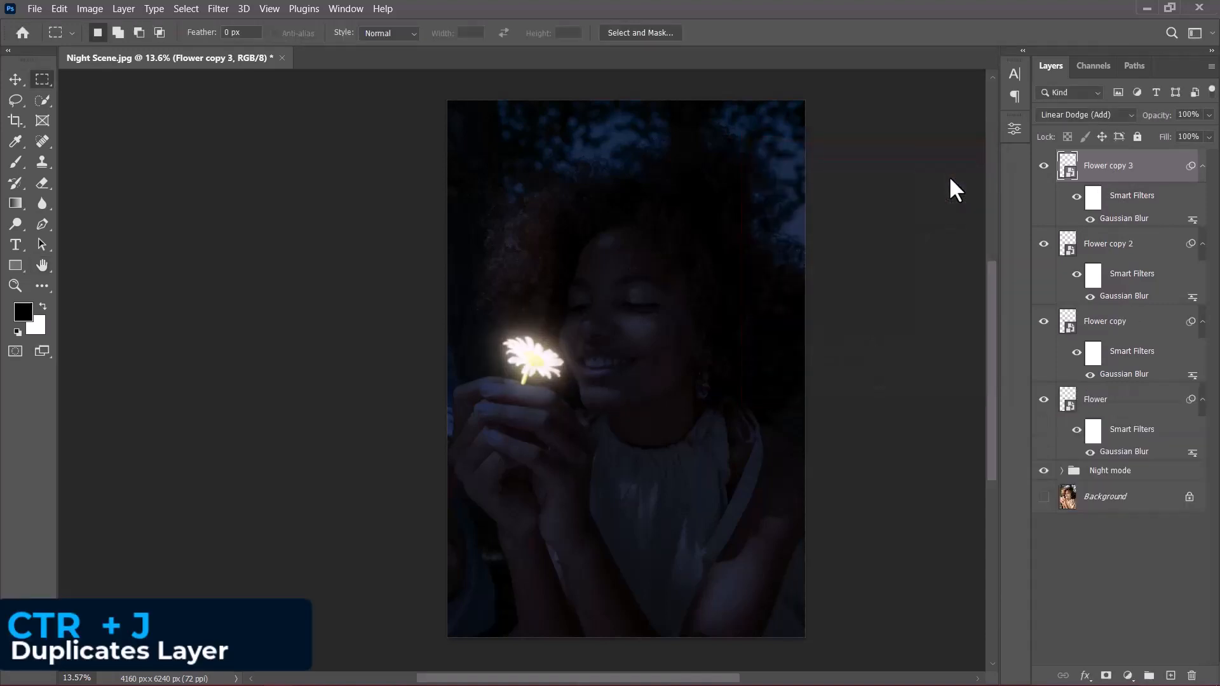
double_click(1122, 219)
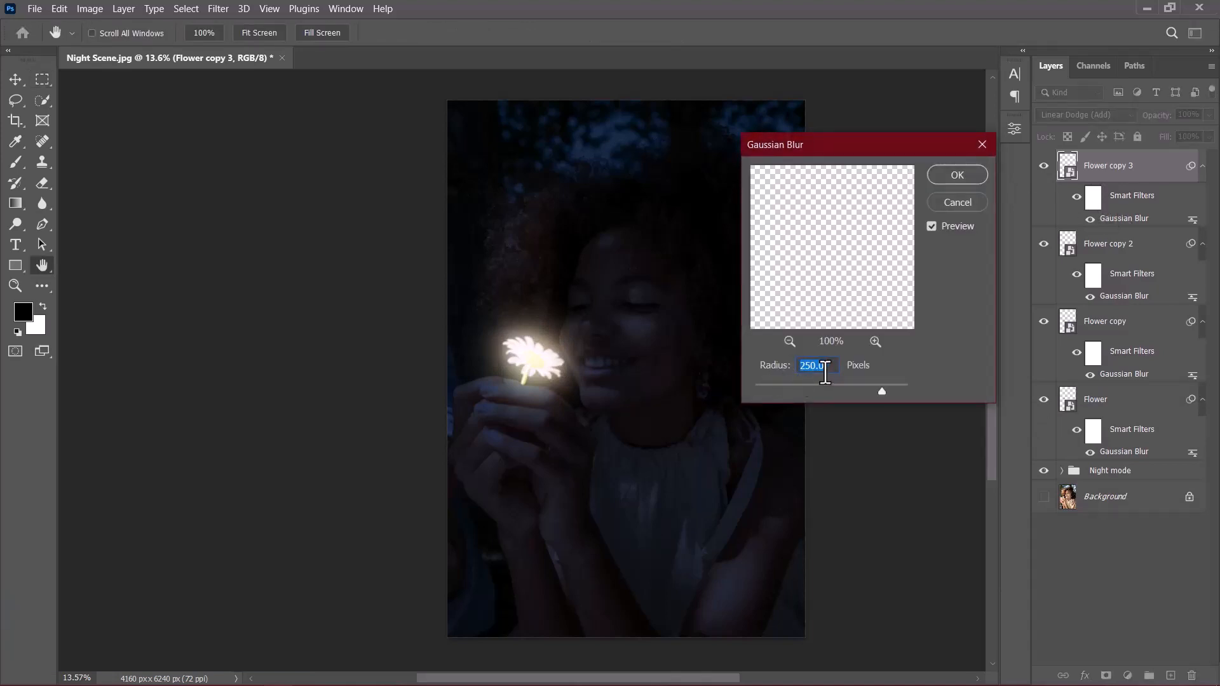
click(961, 174)
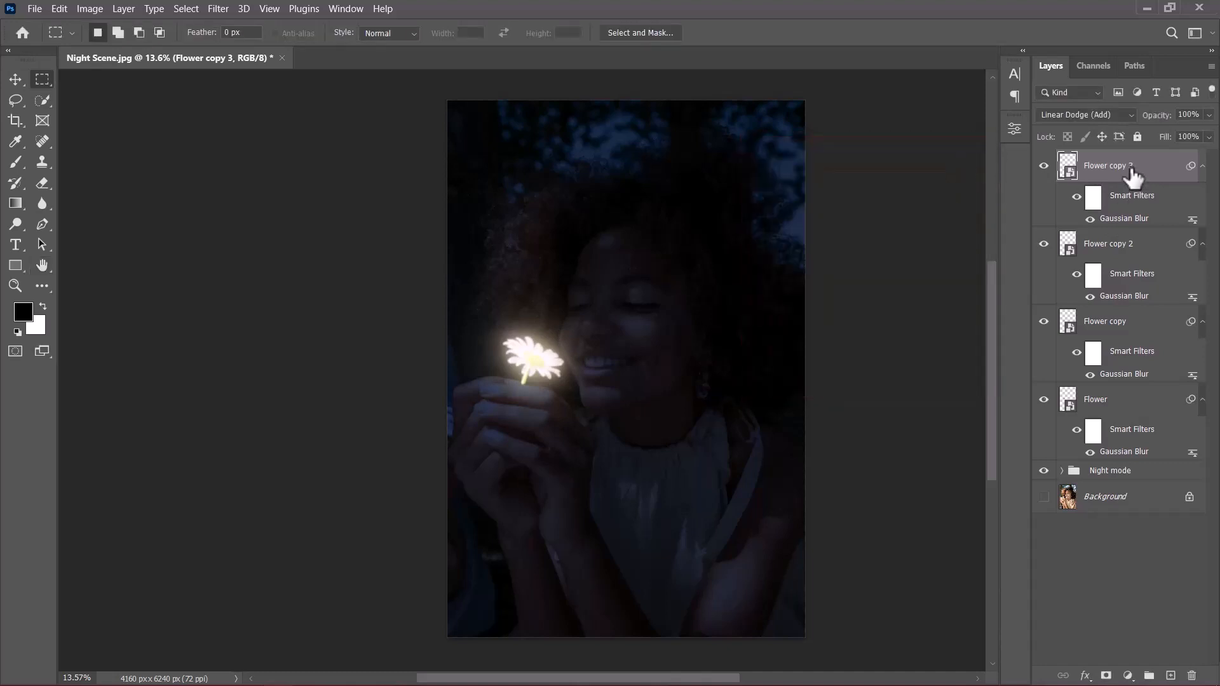
- Duplicate the Flower copy 3 layer and set the new copy's Gaussian Blur radius to 800 pixels
key(ctrl+j)
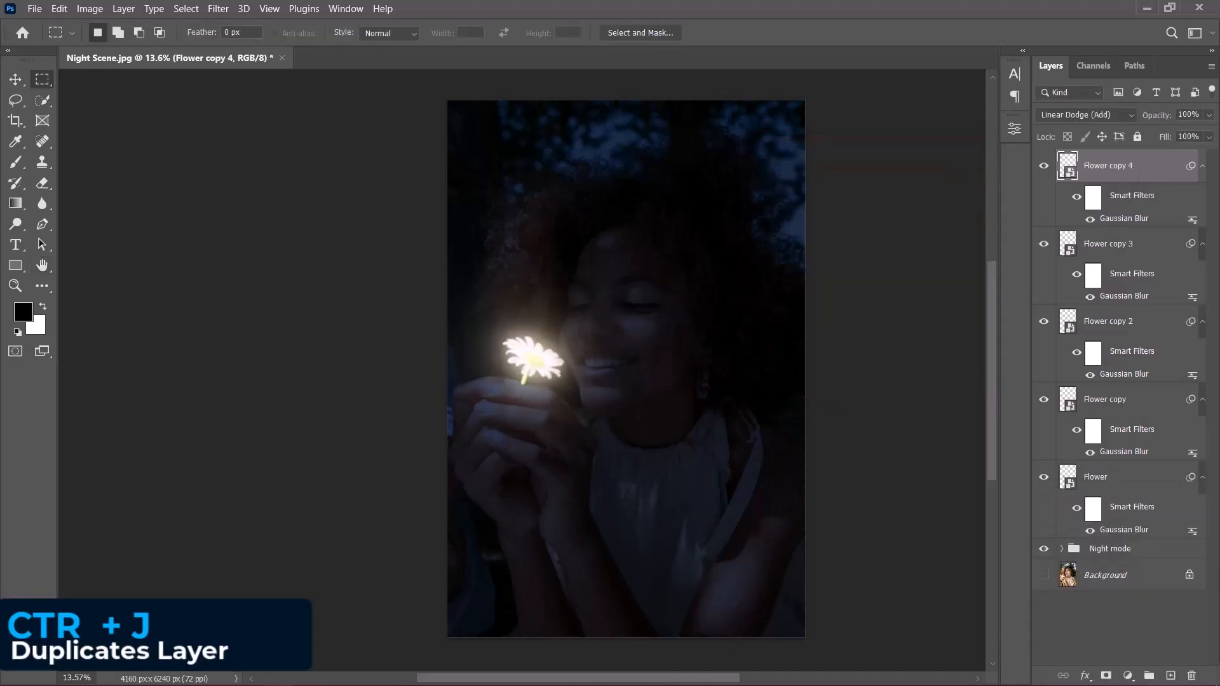
double_click(1125, 222)
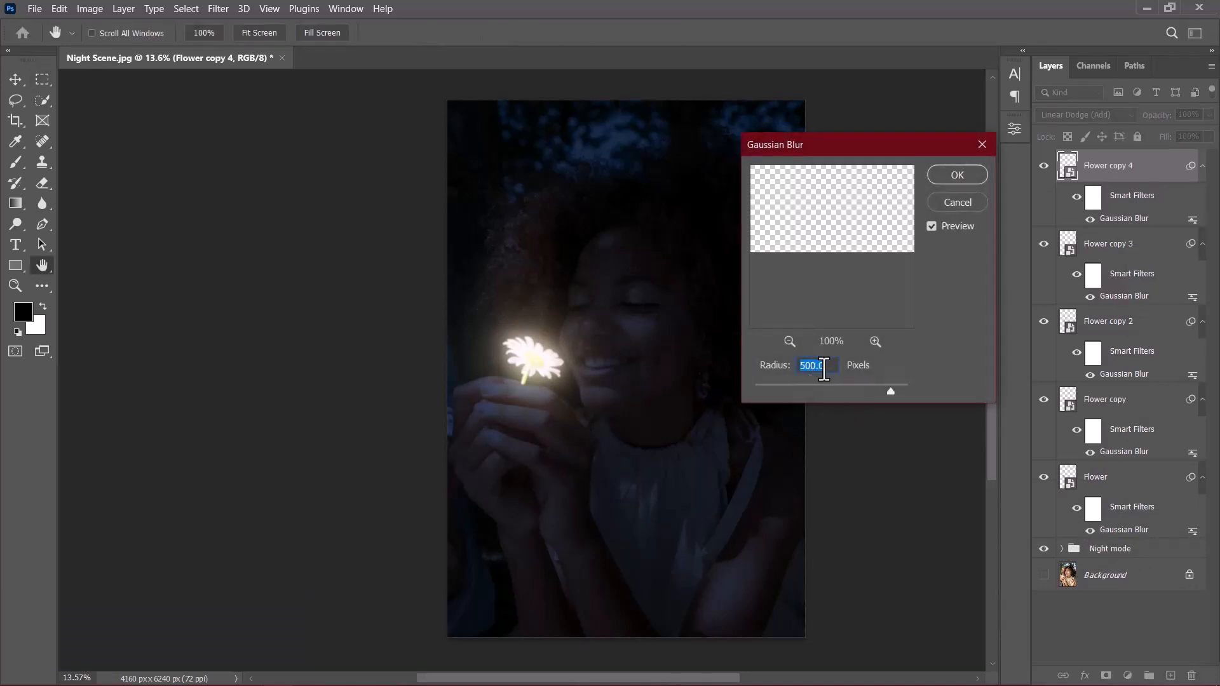
text(800)
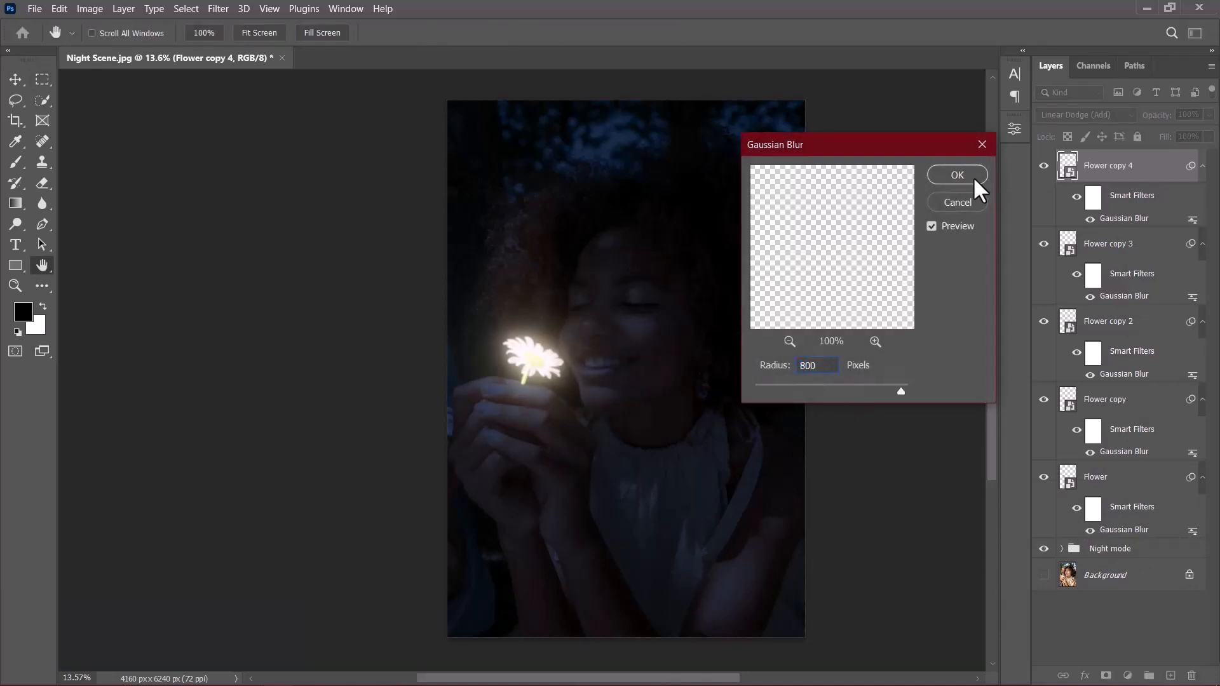
click(969, 177)
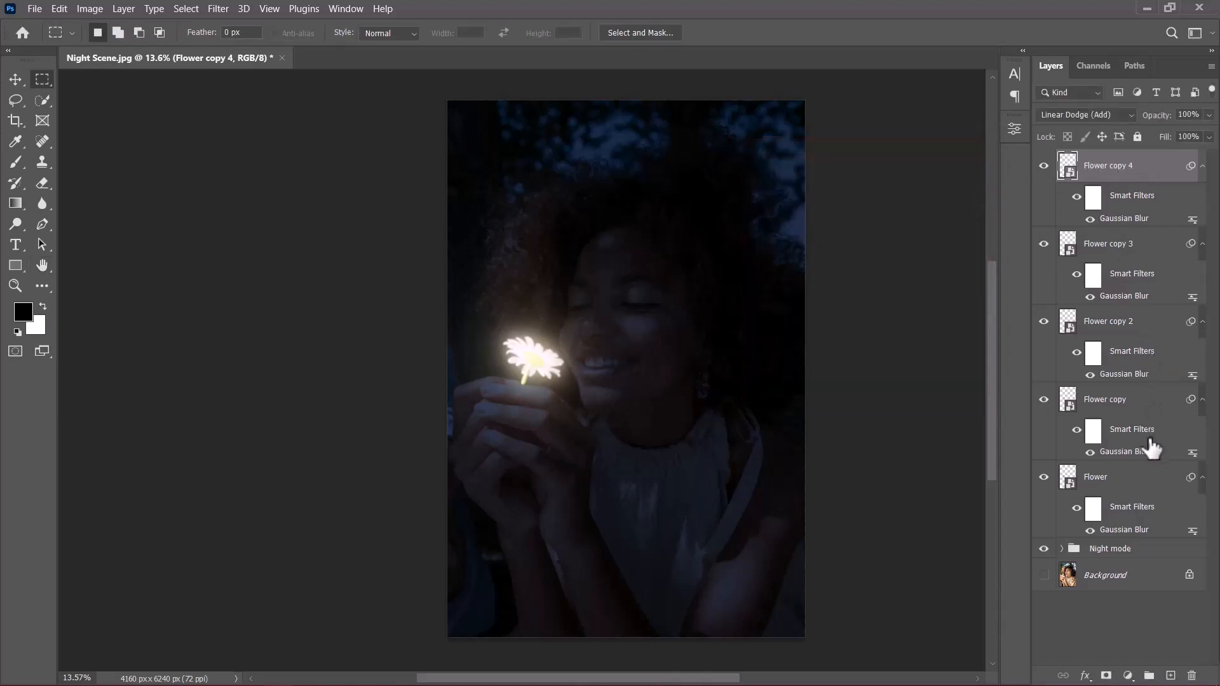
- Group the Flower layer with its four copies and name the group "Flower - Glow Effect"
shift+click(1128, 510)
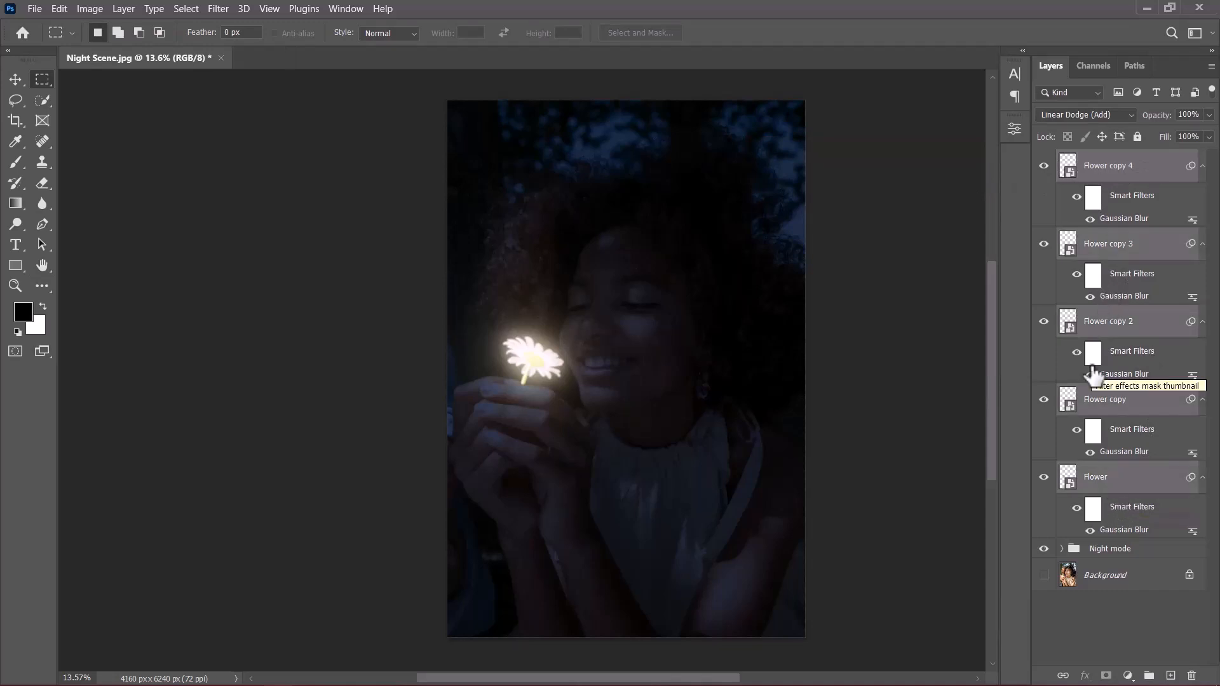
key(ctrl+g)
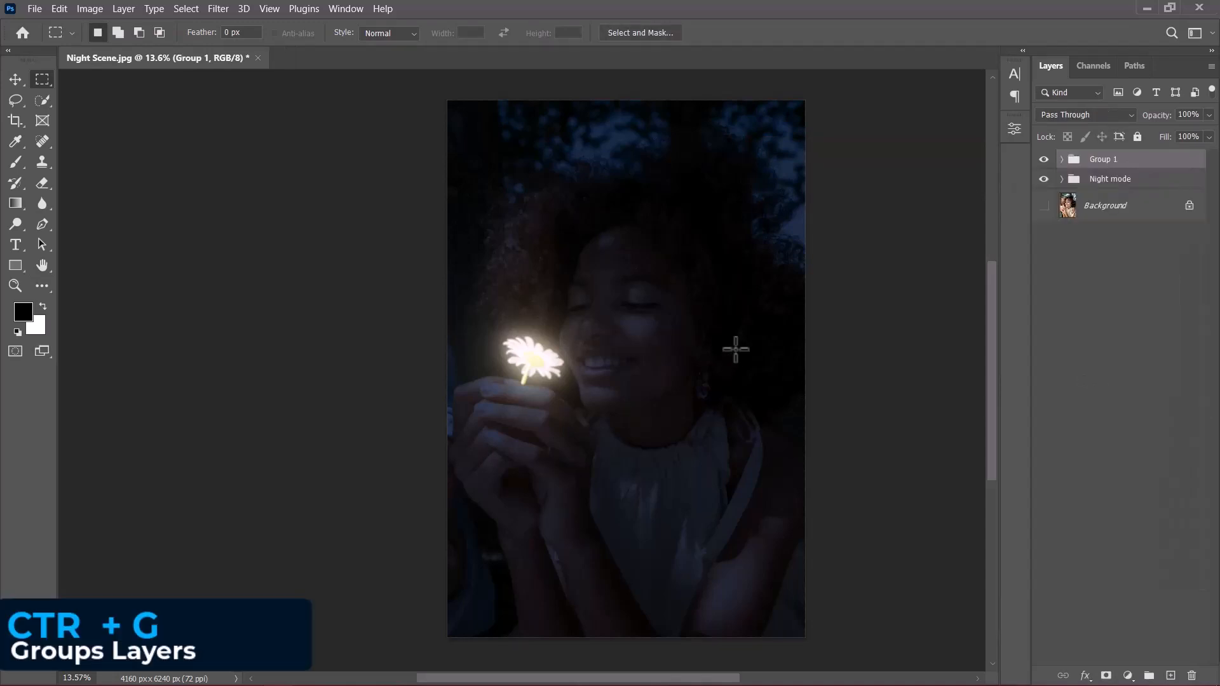
double_click(1104, 160)
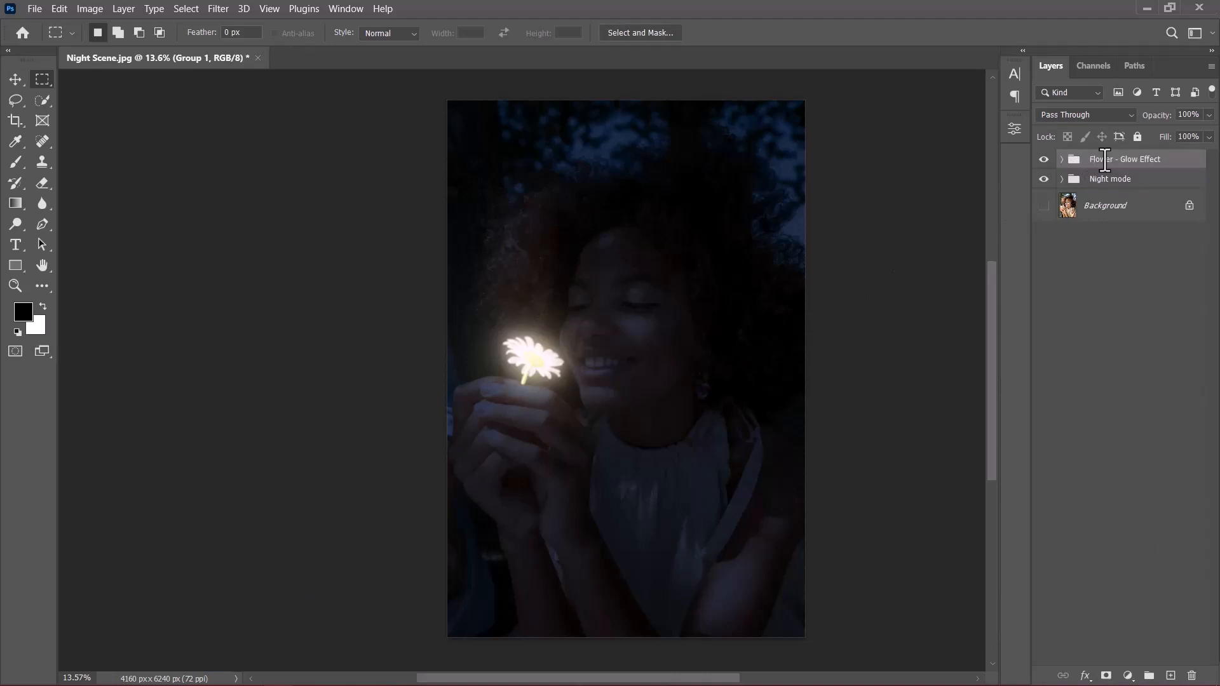
key(Return)
- Select the Color Lookup 1 mask in the Night mode group and set up a Soft Round brush with black foreground and 20% flow
scroll(762, 384, up, 3)
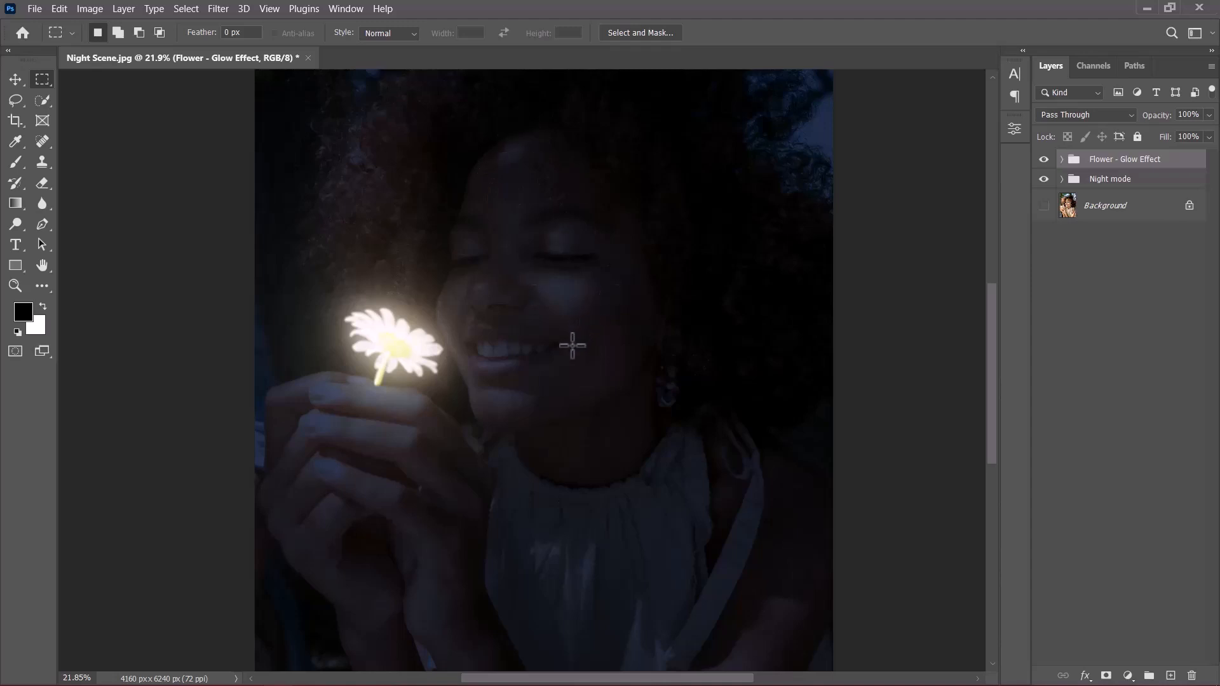
click(1062, 180)
click(1141, 244)
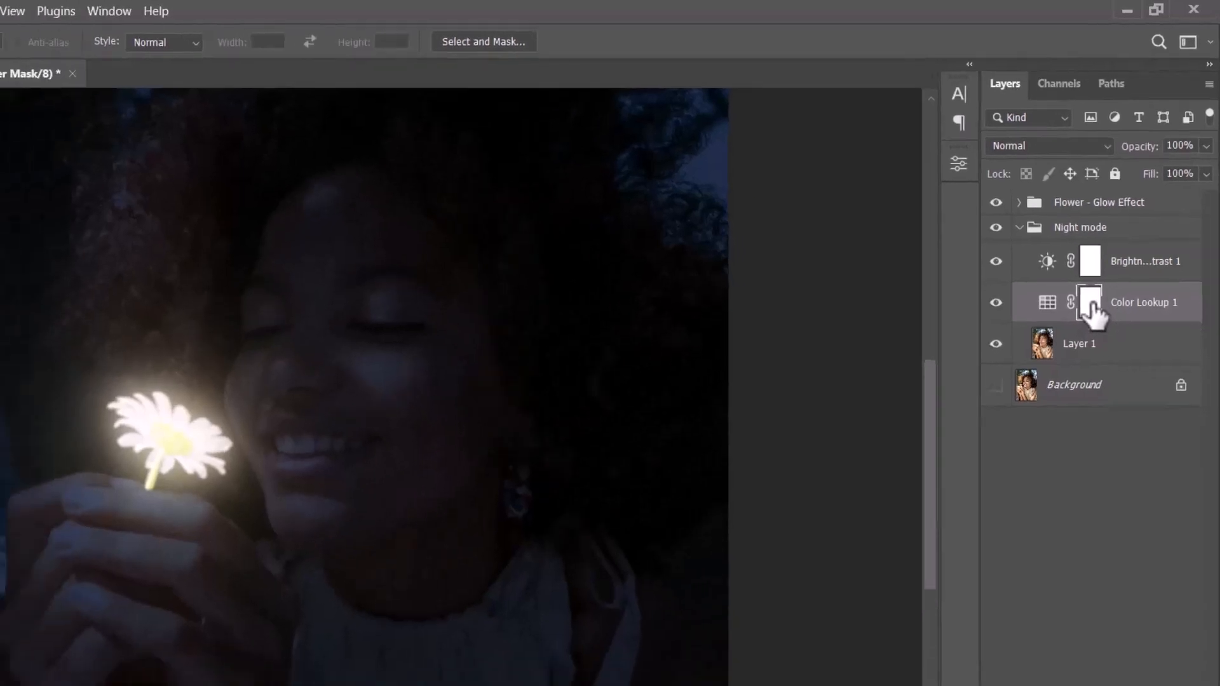
click(17, 163)
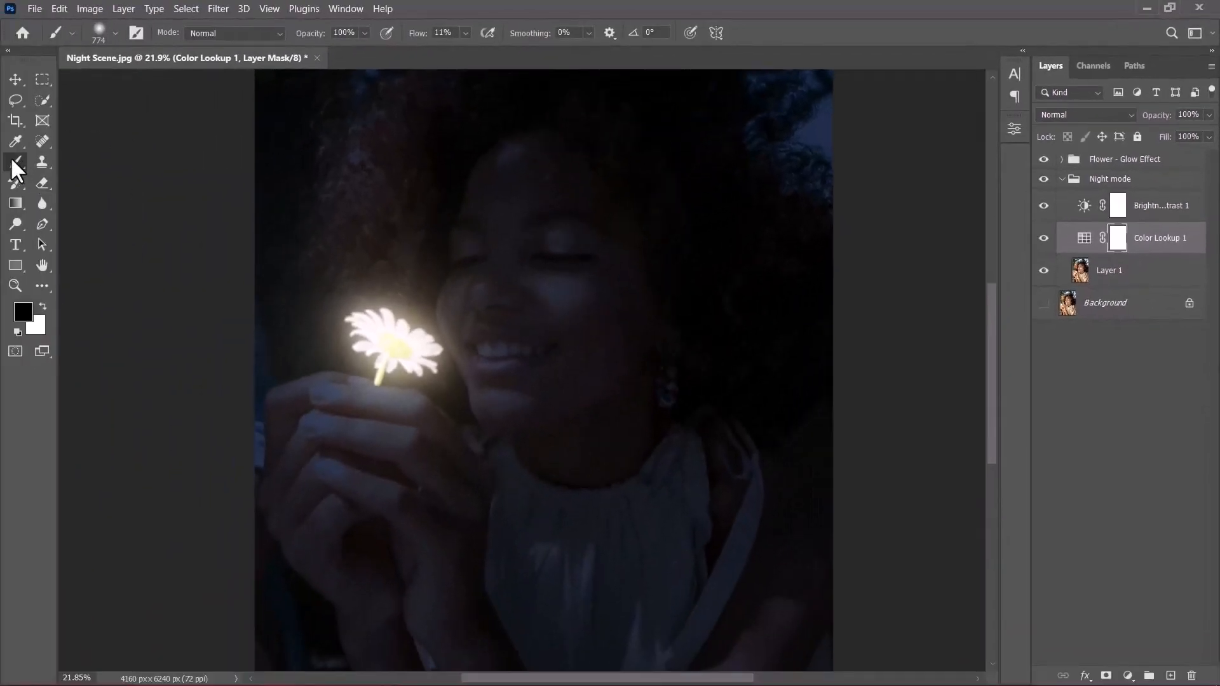
click(96, 31)
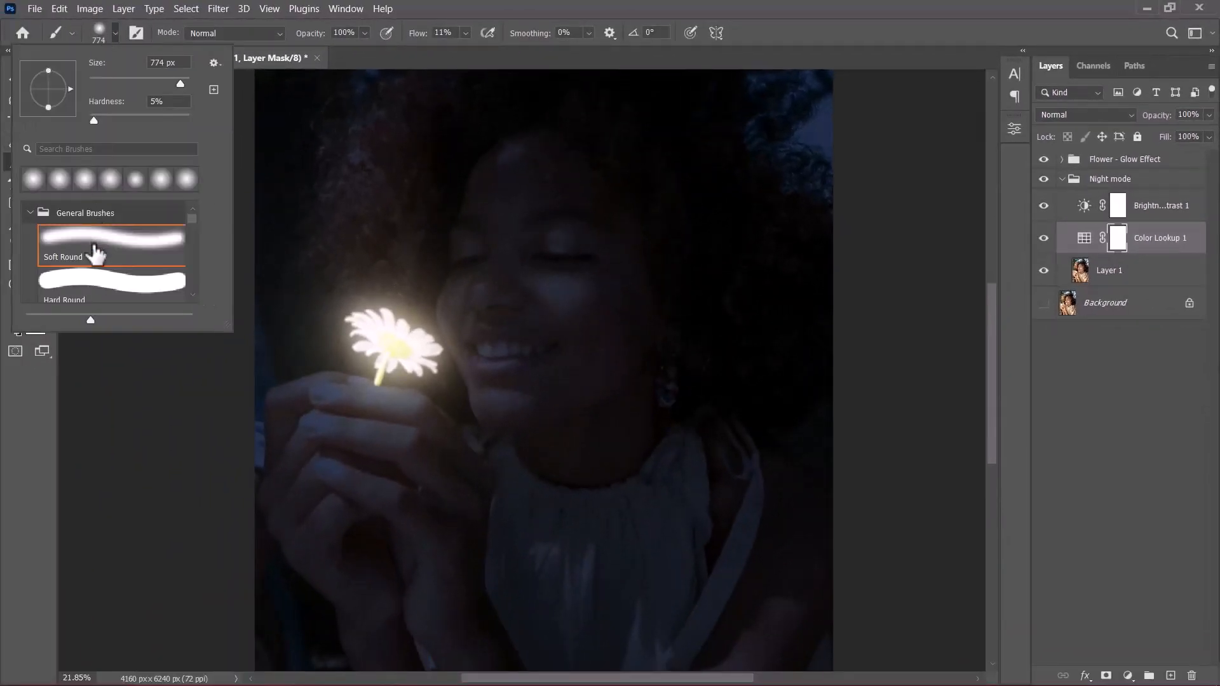
double_click(92, 243)
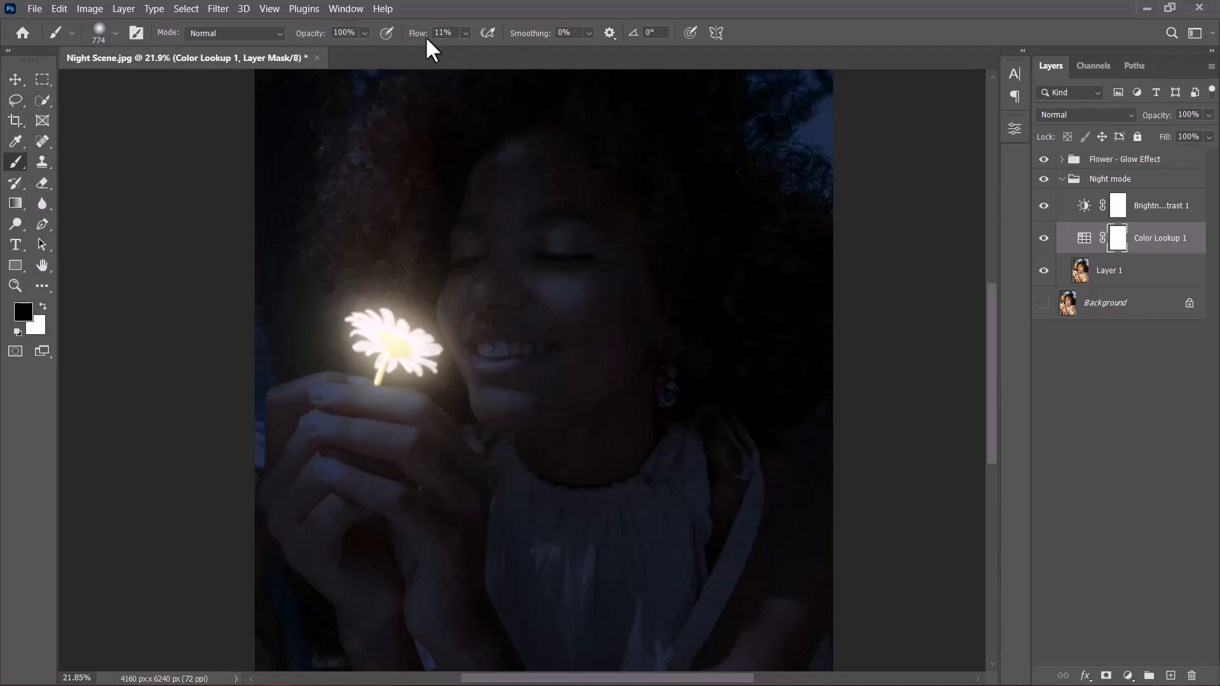
drag(423, 40, 556, 51)
key(Return)
key(x)
scroll(435, 245, up, 1)
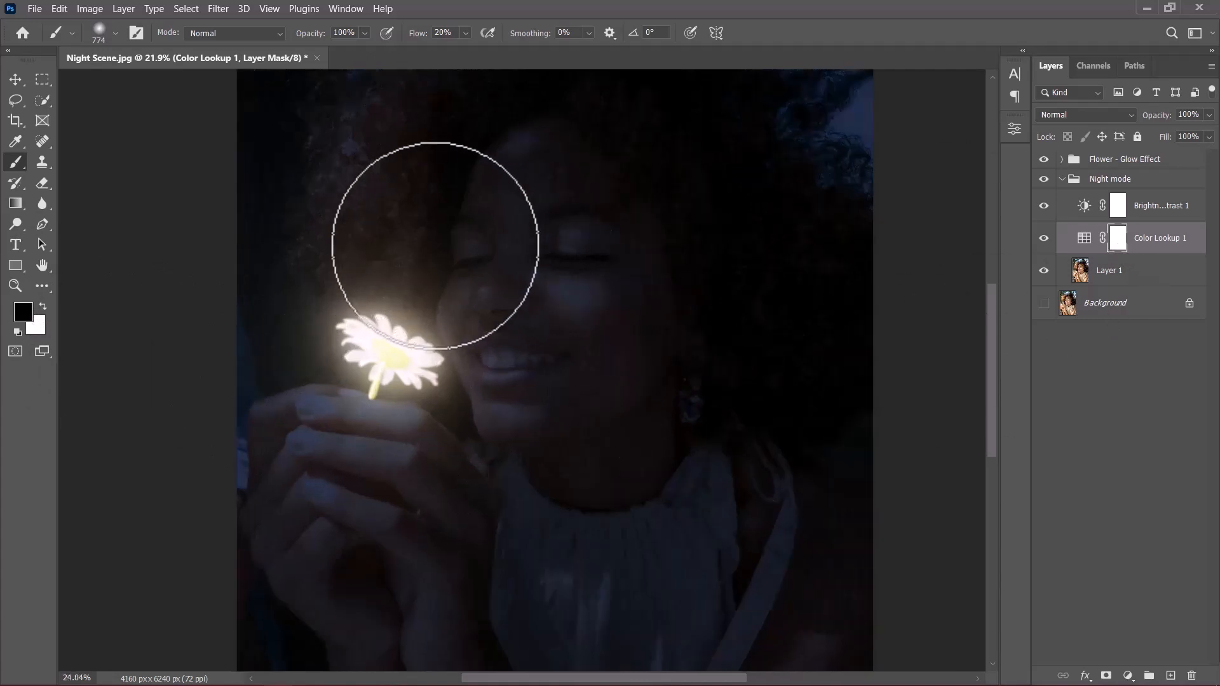
- Paint black on the Color Lookup 1 mask over the upper fingers beneath the flower with a brush of about 185 px
scroll(435, 245, up, 3)
drag(497, 356, 492, 384)
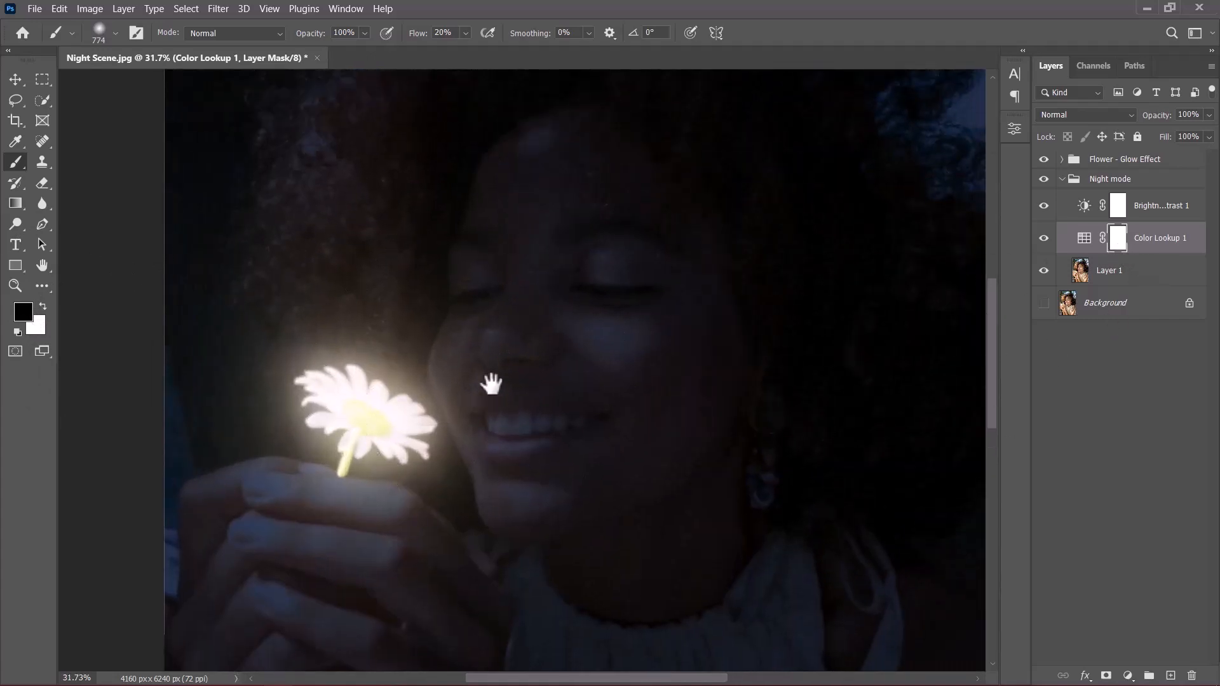
key(bracketleft)
key(bracketleft)
key(bracketleft)
key(bracketleft)
key(bracketleft)
key(bracketleft)
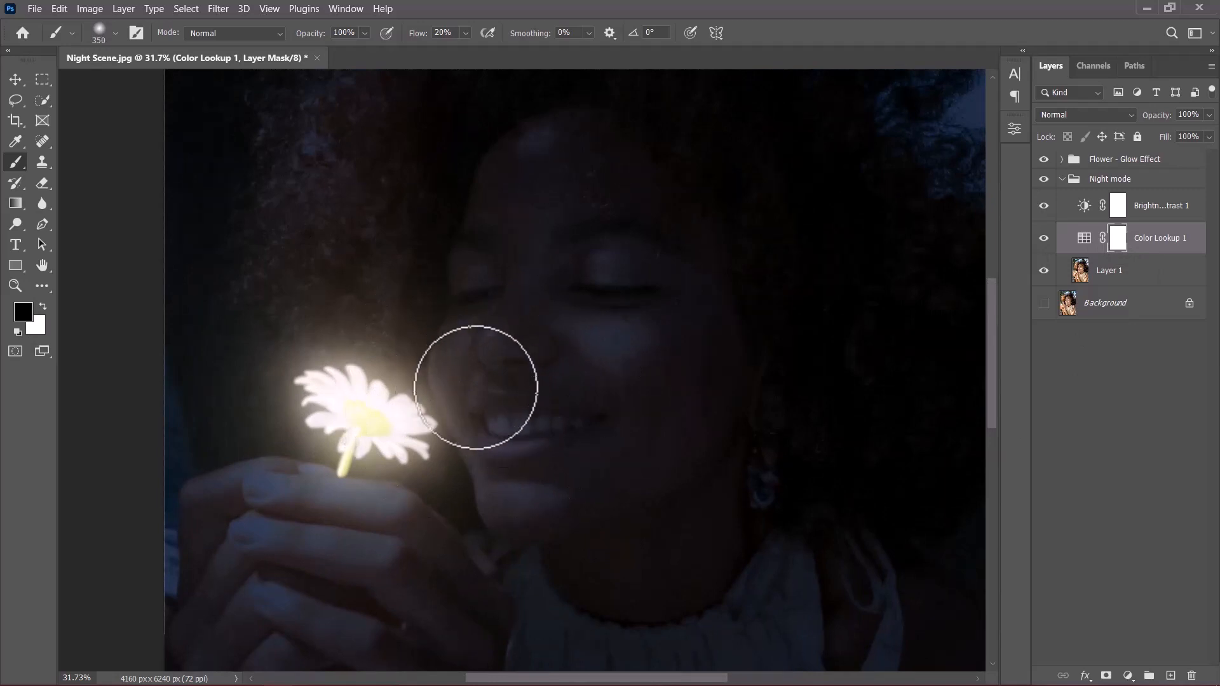
scroll(324, 553, up, 2)
drag(327, 553, 422, 500)
scroll(427, 461, up, 4)
key(bracketleft)
key(bracketleft)
key(bracketleft)
key(bracketleft)
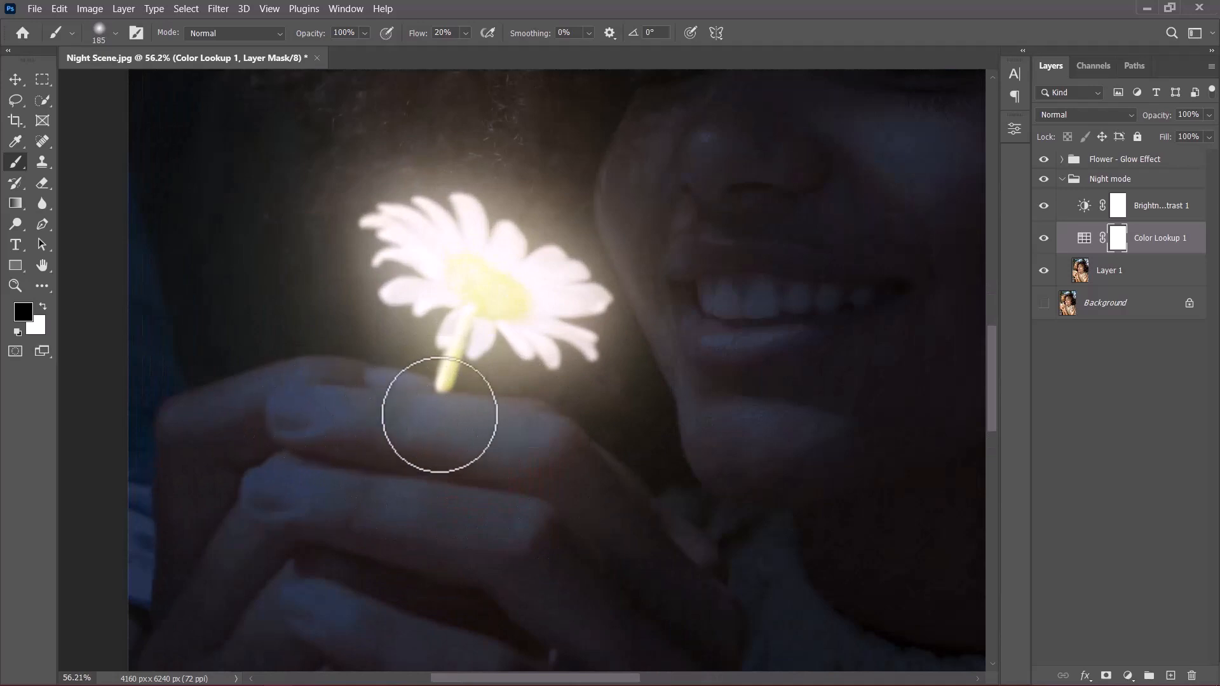
mouse_move(439, 417)
mouse_down()
mouse_move(372, 406)
mouse_move(356, 431)
mouse_move(539, 424)
mouse_move(344, 377)
mouse_move(212, 388)
mouse_up()
scroll(436, 395, down, 4)
mouse_move(436, 395)
mouse_down()
mouse_move(525, 433)
mouse_move(421, 416)
mouse_move(322, 451)
mouse_move(502, 486)
mouse_move(322, 470)
mouse_move(515, 499)
mouse_up()
- Paint the Color Lookup 1 mask over the nose, lips and chin nearest the flower with a brush of about 305 px
scroll(513, 494, down, 2)
key(bracketright)
key(bracketright)
key(bracketright)
key(bracketright)
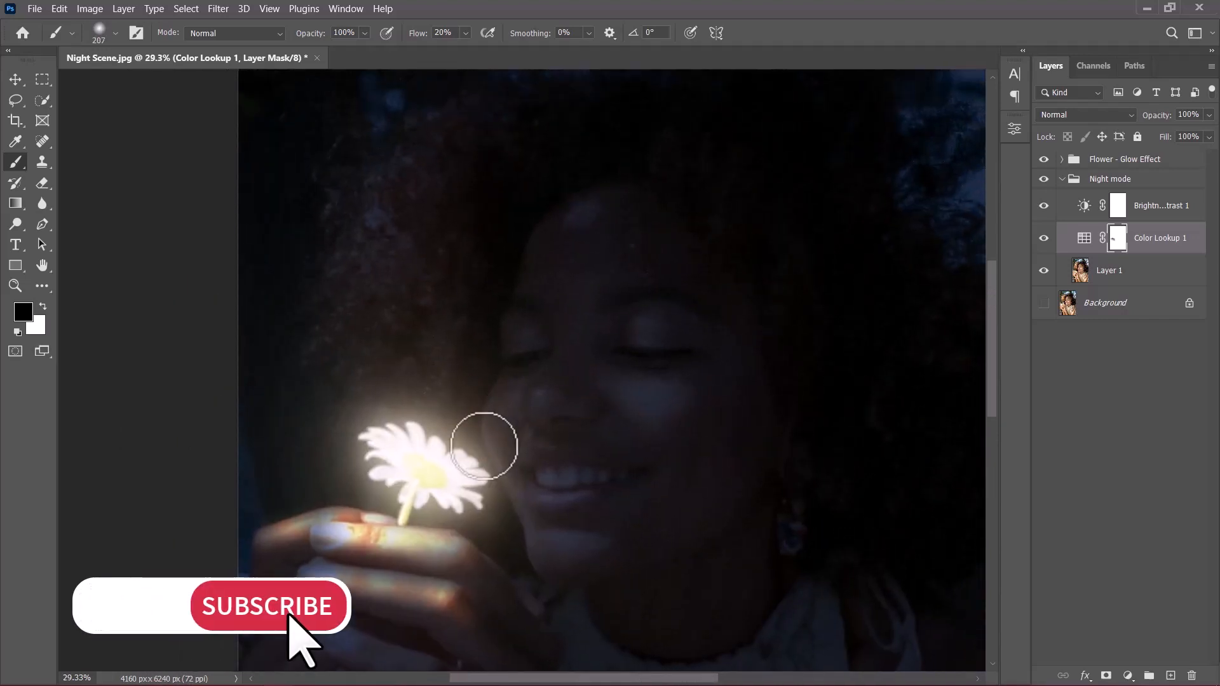
mouse_move(512, 420)
mouse_down()
mouse_move(574, 518)
mouse_move(564, 469)
mouse_move(509, 379)
mouse_up()
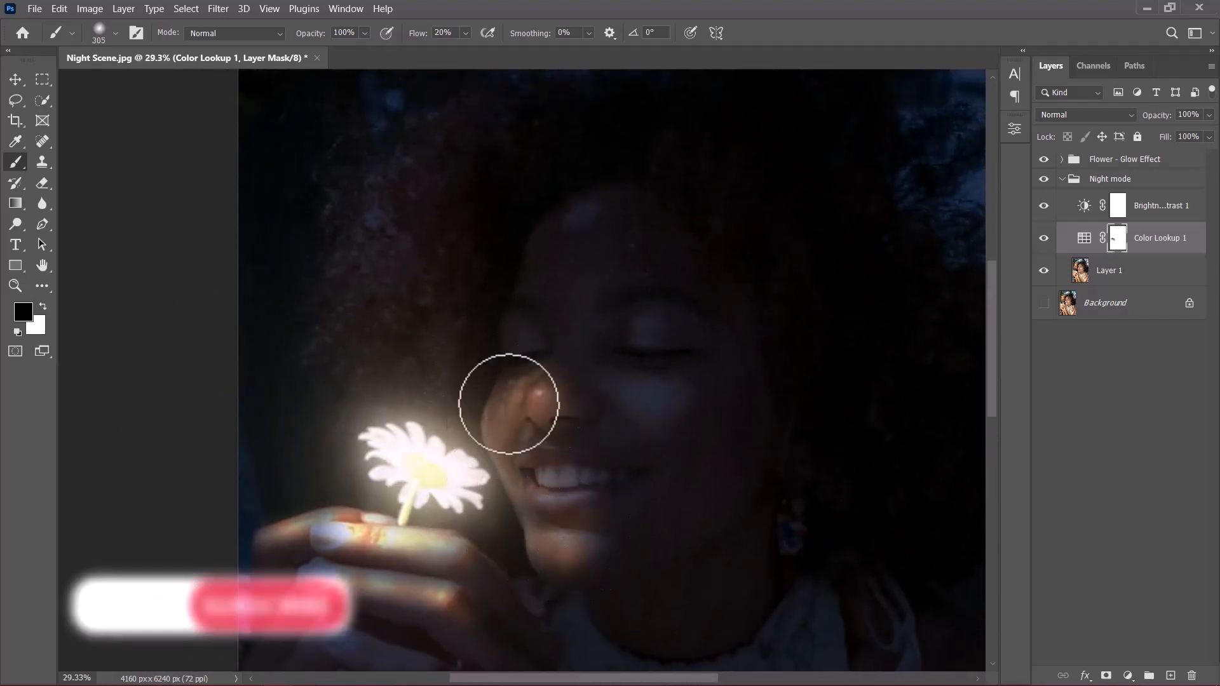
- Paint the Color Lookup 1 mask over the hair above the flower, the cheeks and the mouth with a brush of about 388 px
alt+right_click(439, 386)
mouse_move(354, 422)
mouse_down()
mouse_move(428, 357)
mouse_move(422, 277)
mouse_move(341, 344)
mouse_move(345, 404)
mouse_move(478, 256)
mouse_move(478, 358)
mouse_move(530, 330)
mouse_move(544, 346)
mouse_move(530, 388)
mouse_move(551, 405)
mouse_move(618, 336)
mouse_move(559, 389)
mouse_move(644, 407)
mouse_up()
scroll(642, 413, down, 1)
scroll(605, 494, up, 3)
alt+right_click(610, 473)
mouse_move(575, 433)
mouse_down()
mouse_move(537, 448)
mouse_move(585, 465)
mouse_up()
drag(523, 531, 485, 652)
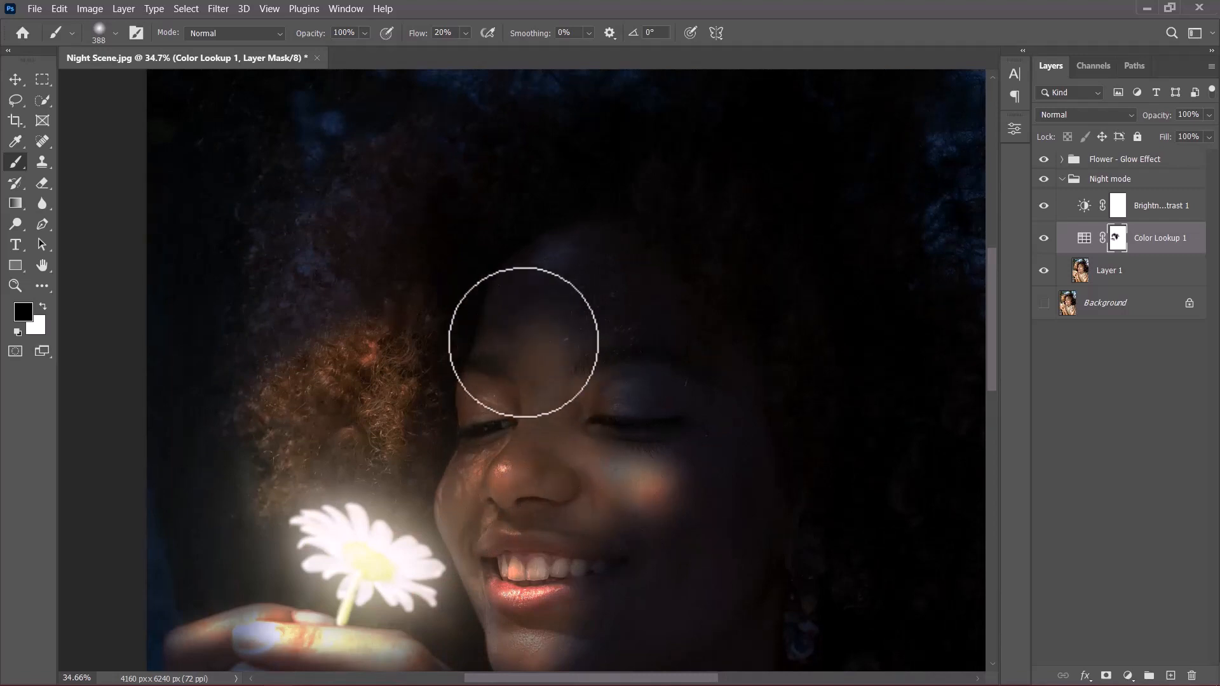
- Extend the Color Lookup 1 mask painting over the forehead, surrounding hair, hands and collar, enlarging the brush to about 883 px
drag(617, 386, 594, 362)
scroll(447, 439, down, 3)
alt+right_click(447, 441)
mouse_move(403, 387)
mouse_down()
mouse_move(509, 343)
mouse_move(525, 397)
mouse_move(395, 496)
mouse_move(508, 288)
mouse_up()
mouse_move(584, 399)
mouse_down()
mouse_move(643, 447)
mouse_move(628, 455)
mouse_move(648, 471)
mouse_move(598, 463)
mouse_move(671, 448)
mouse_move(690, 429)
mouse_move(639, 456)
mouse_move(564, 405)
mouse_move(394, 454)
mouse_move(504, 438)
mouse_move(537, 492)
mouse_move(609, 402)
mouse_move(546, 549)
mouse_up()
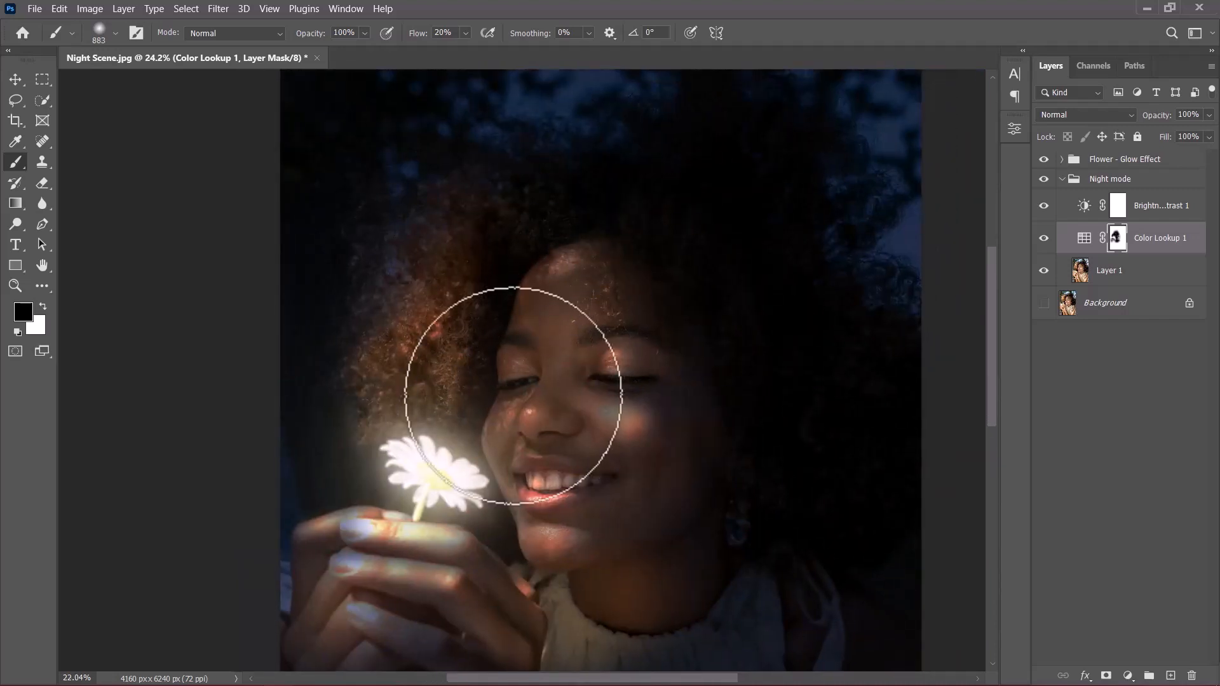
- Build up the light on the Color Lookup 1 mask across the eyes, far cheek, chin and the hair on both sides of the face
scroll(516, 394, down, 3)
mouse_move(615, 314)
mouse_down()
mouse_move(647, 350)
mouse_move(576, 277)
mouse_move(537, 273)
mouse_move(638, 359)
mouse_move(649, 438)
mouse_move(537, 378)
mouse_move(540, 438)
mouse_move(511, 372)
mouse_move(483, 423)
mouse_move(504, 463)
mouse_move(550, 475)
mouse_move(552, 523)
mouse_up()
scroll(552, 523, up, 2)
scroll(552, 523, up, 2)
drag(566, 355, 615, 494)
mouse_move(637, 288)
mouse_down()
mouse_move(613, 259)
mouse_move(734, 466)
mouse_move(608, 393)
mouse_move(612, 436)
mouse_move(566, 246)
mouse_move(517, 354)
mouse_up()
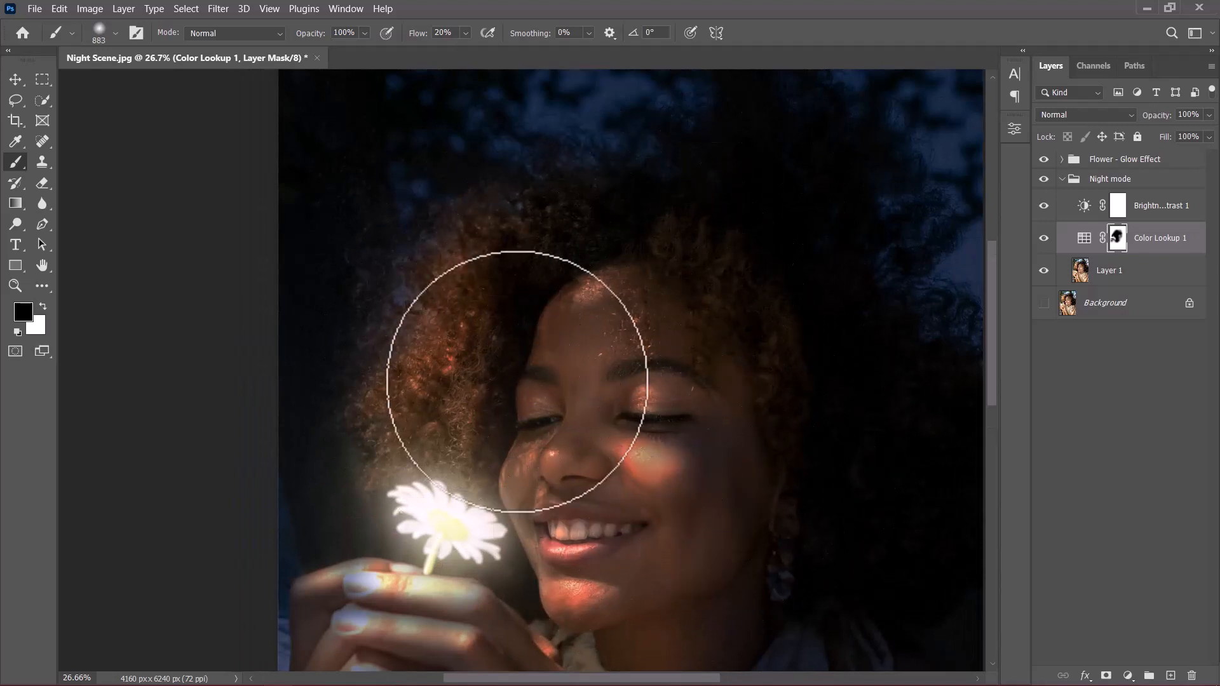
scroll(460, 506, down, 2)
scroll(504, 436, up, 2)
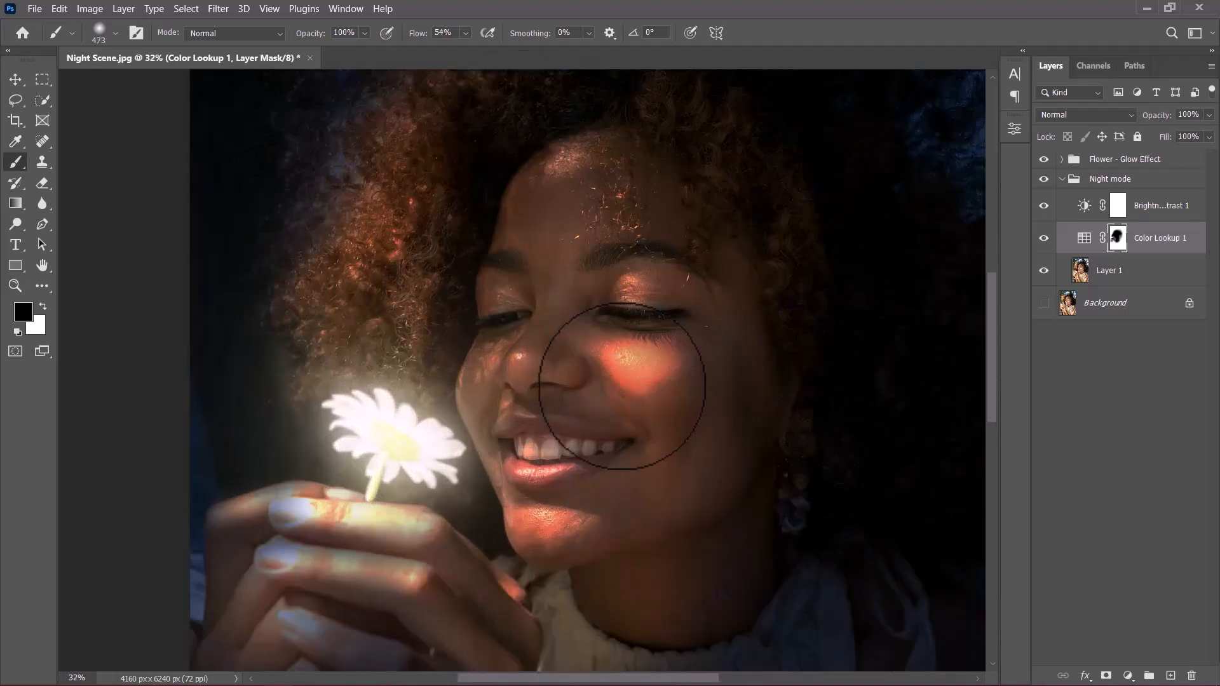
- Paint the Brightness/Contrast 1 mask at 14% flow over the hair and fingers around the flower with a 473 px brush
click(1118, 207)
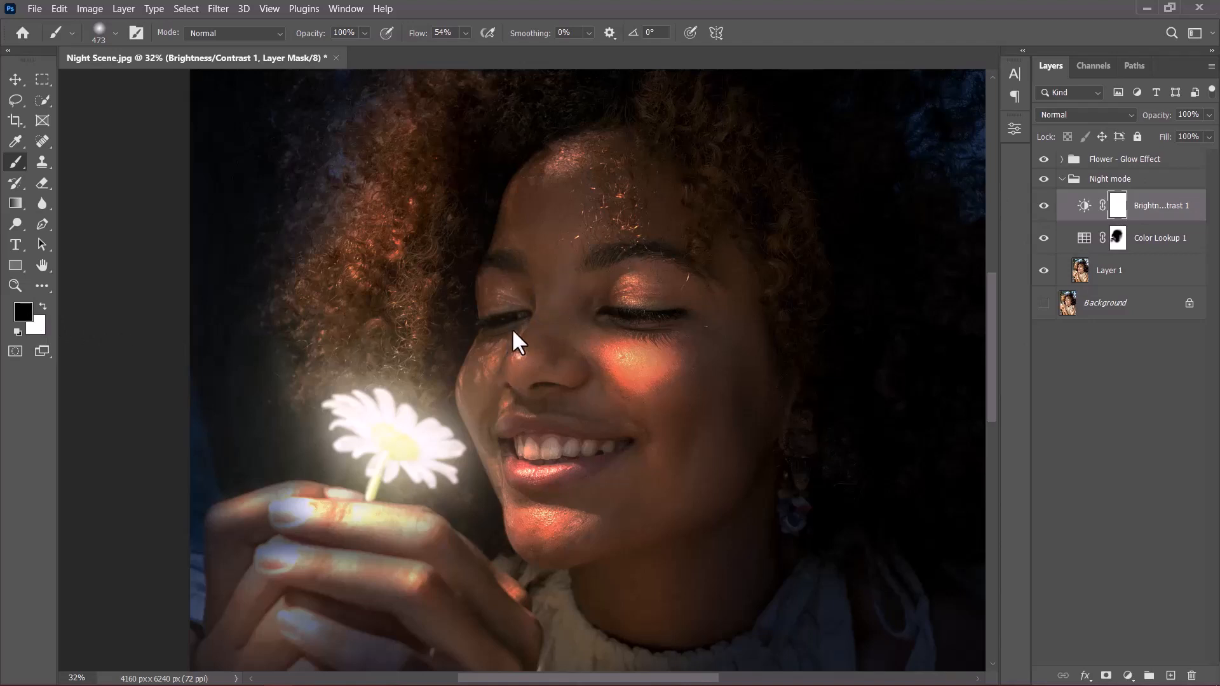
mouse_move(416, 34)
mouse_down()
mouse_move(408, 60)
mouse_move(409, 44)
mouse_up()
mouse_move(485, 186)
mouse_down()
mouse_move(363, 271)
mouse_move(437, 330)
mouse_move(427, 313)
mouse_move(415, 361)
mouse_move(445, 375)
mouse_move(412, 342)
mouse_move(340, 360)
mouse_move(371, 342)
mouse_move(337, 370)
mouse_move(430, 397)
mouse_move(325, 478)
mouse_move(406, 506)
mouse_move(331, 513)
mouse_move(315, 475)
mouse_move(316, 488)
mouse_move(464, 493)
mouse_up()
scroll(463, 494, down, 2)
scroll(420, 351, up, 2)
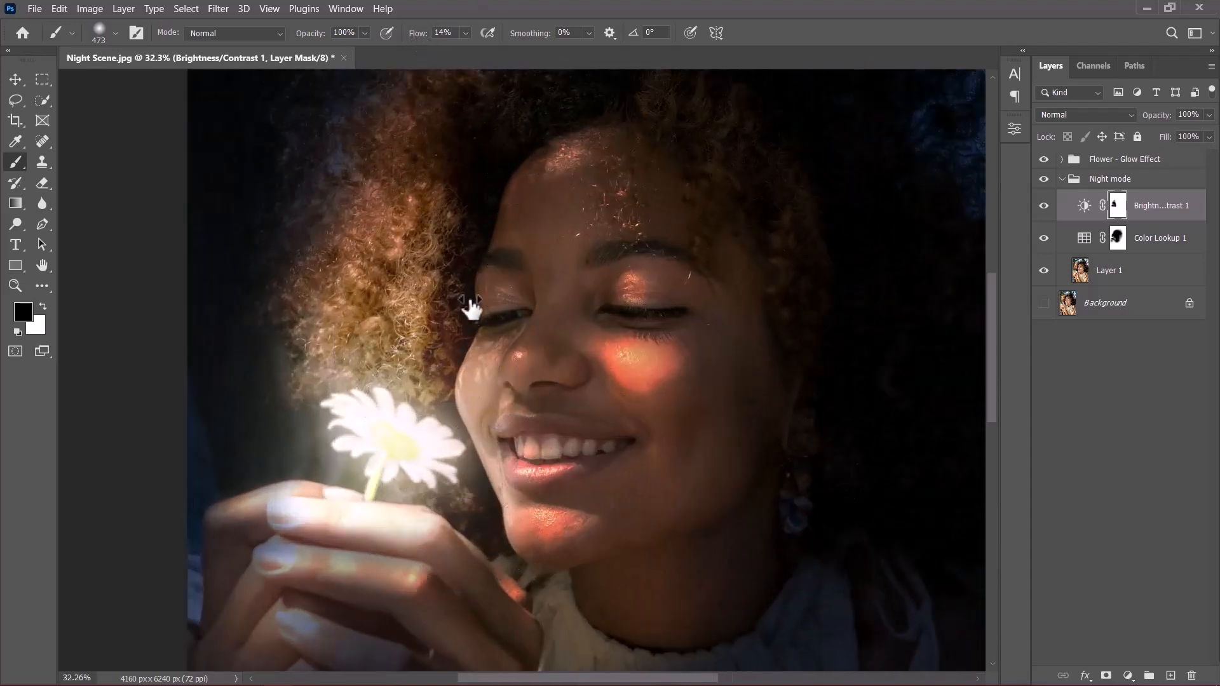
- Paint the Brightness/Contrast 1 mask over the face with a 493 px brush and over the hair and forehead with a 912 px brush
scroll(464, 308, down, 1)
scroll(462, 314, down, 2)
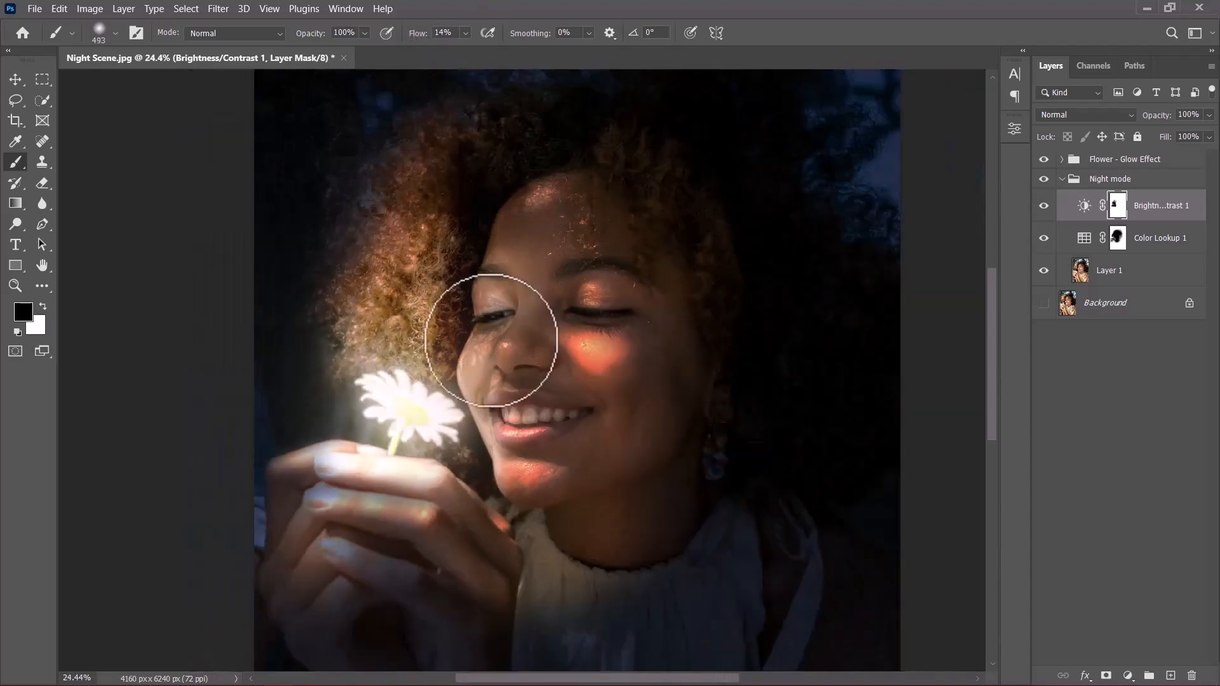
mouse_move(494, 397)
mouse_down()
mouse_move(527, 415)
mouse_move(502, 296)
mouse_move(512, 490)
mouse_up()
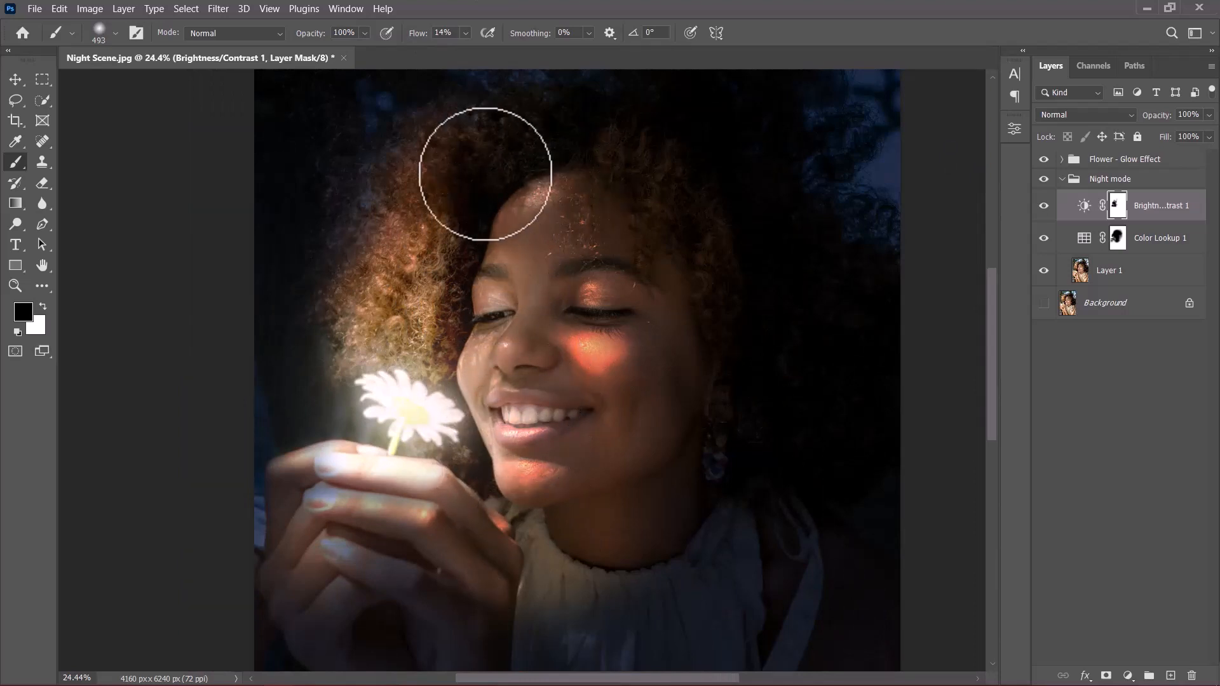
mouse_move(534, 341)
mouse_down()
mouse_move(517, 444)
mouse_move(563, 408)
mouse_move(588, 409)
mouse_up()
mouse_move(459, 292)
mouse_down()
mouse_move(474, 349)
mouse_move(422, 362)
mouse_move(580, 305)
mouse_move(467, 429)
mouse_move(463, 251)
mouse_up()
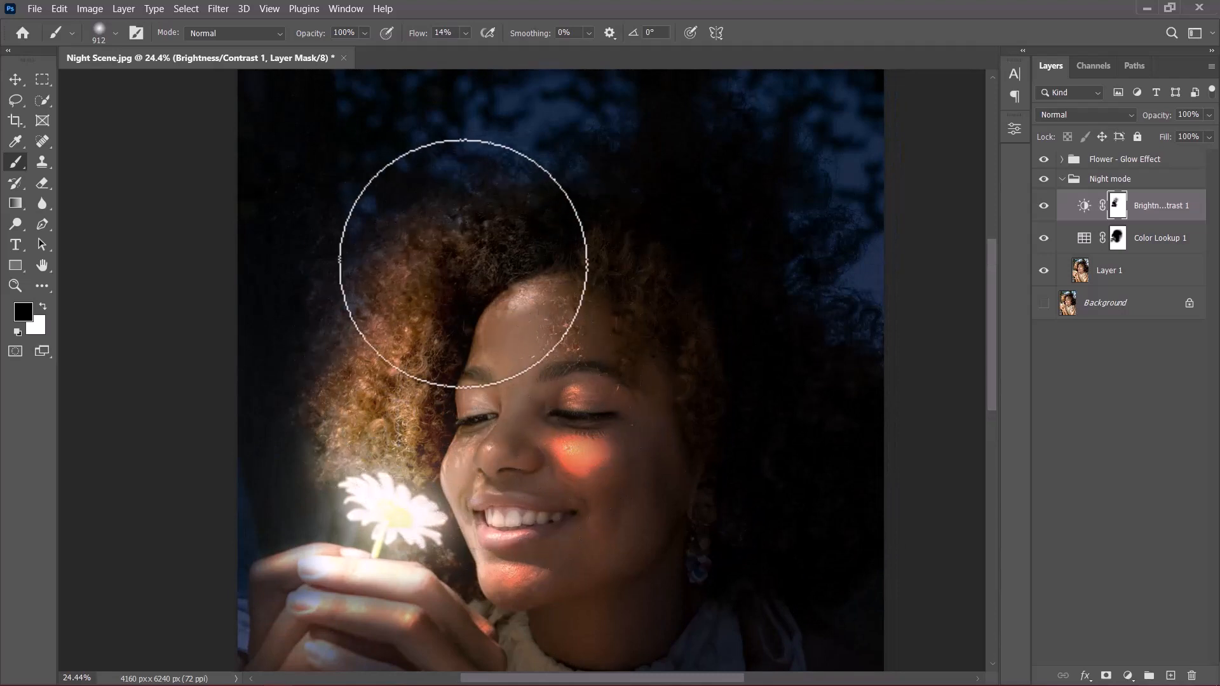
scroll(436, 302, down, 5)
key(ctrl+0)
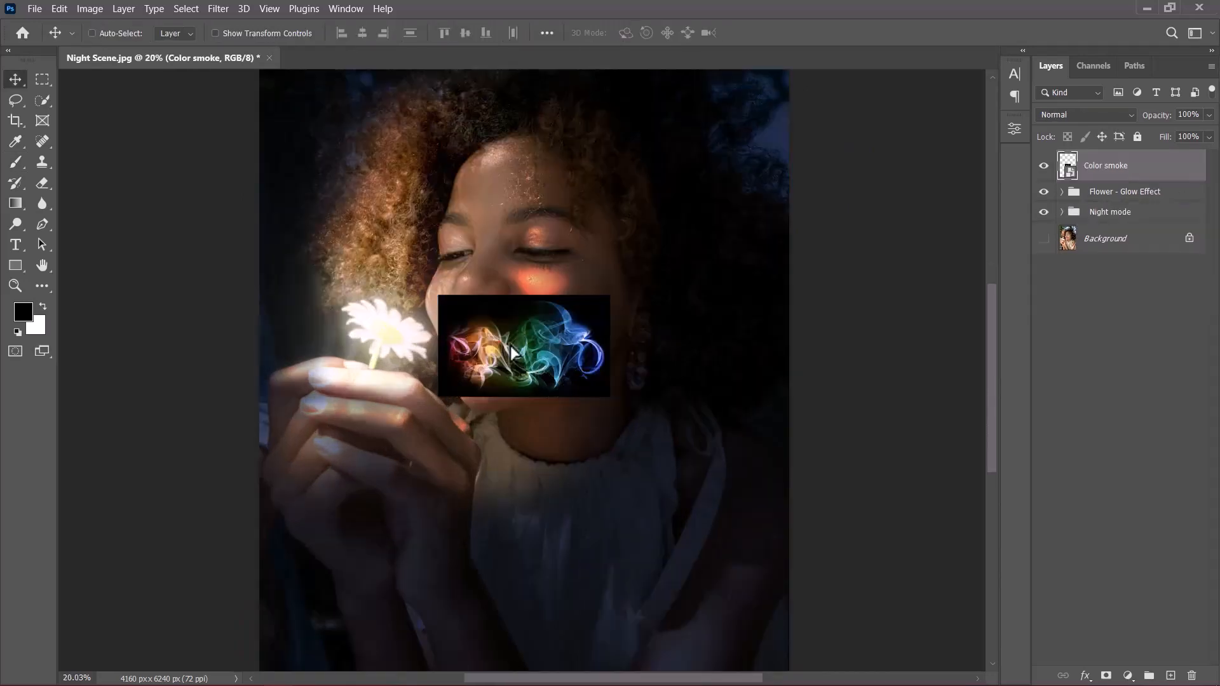
- Rotate the Color smoke layer to -50.13° and place it just above the flower at X 1428, Y 2592 px
drag(512, 353, 439, 305)
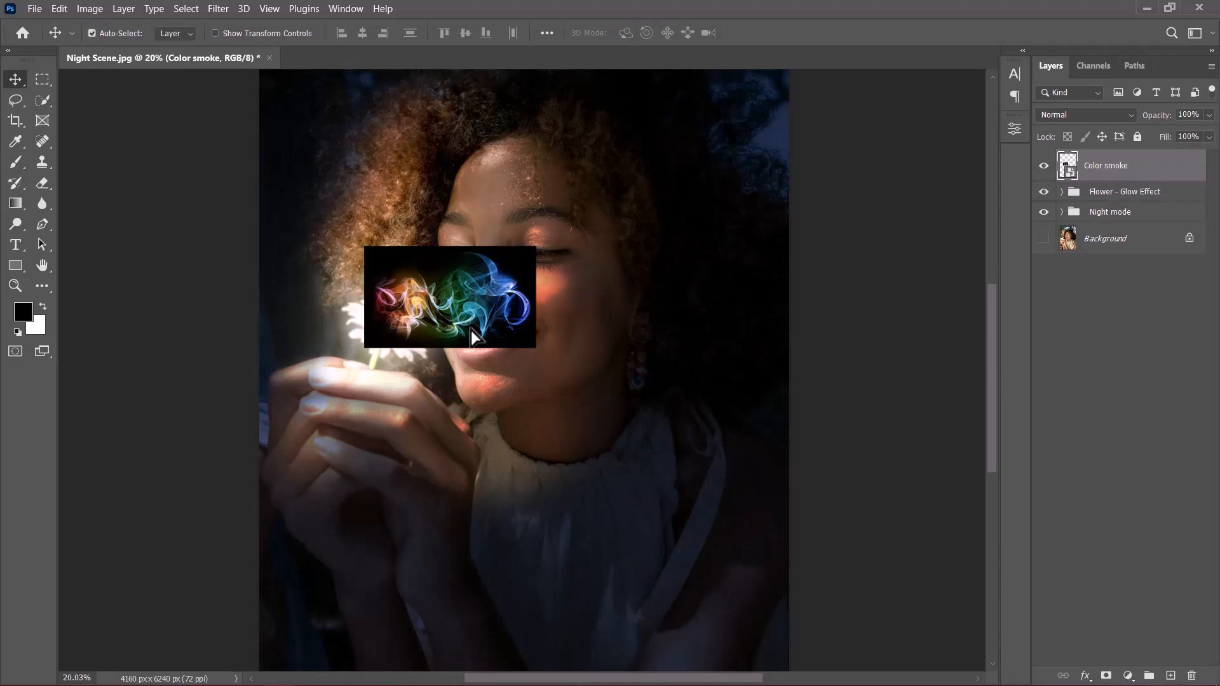
key(ctrl+t)
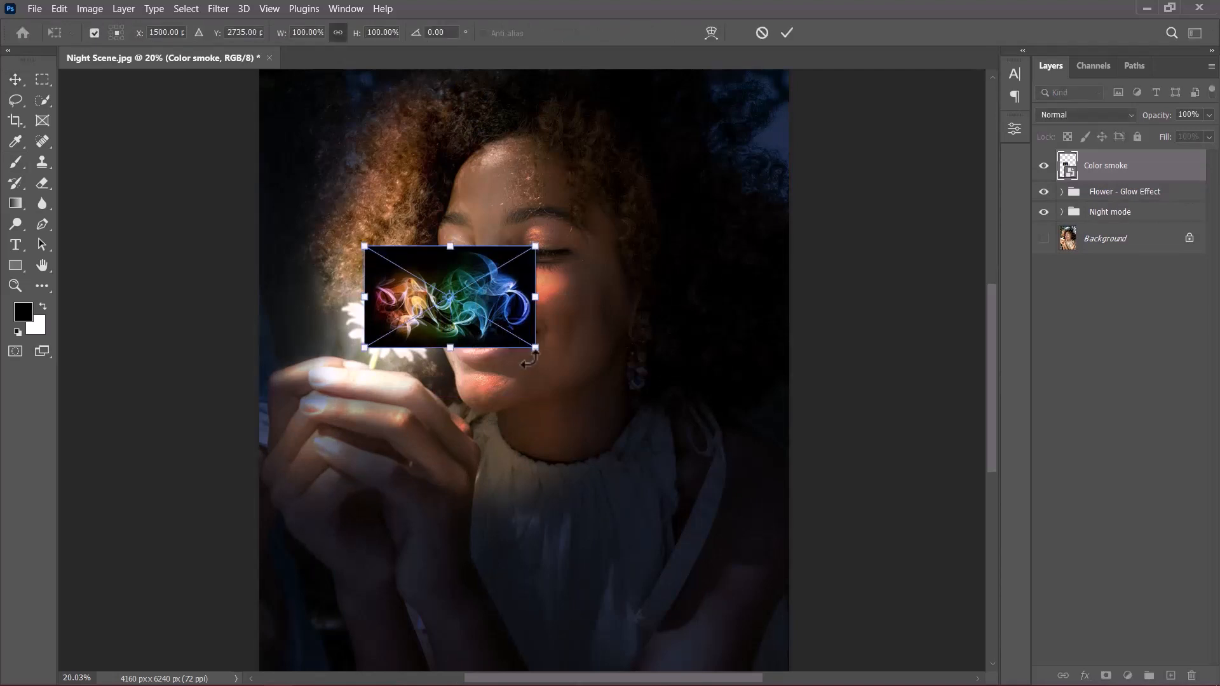
drag(547, 352, 554, 260)
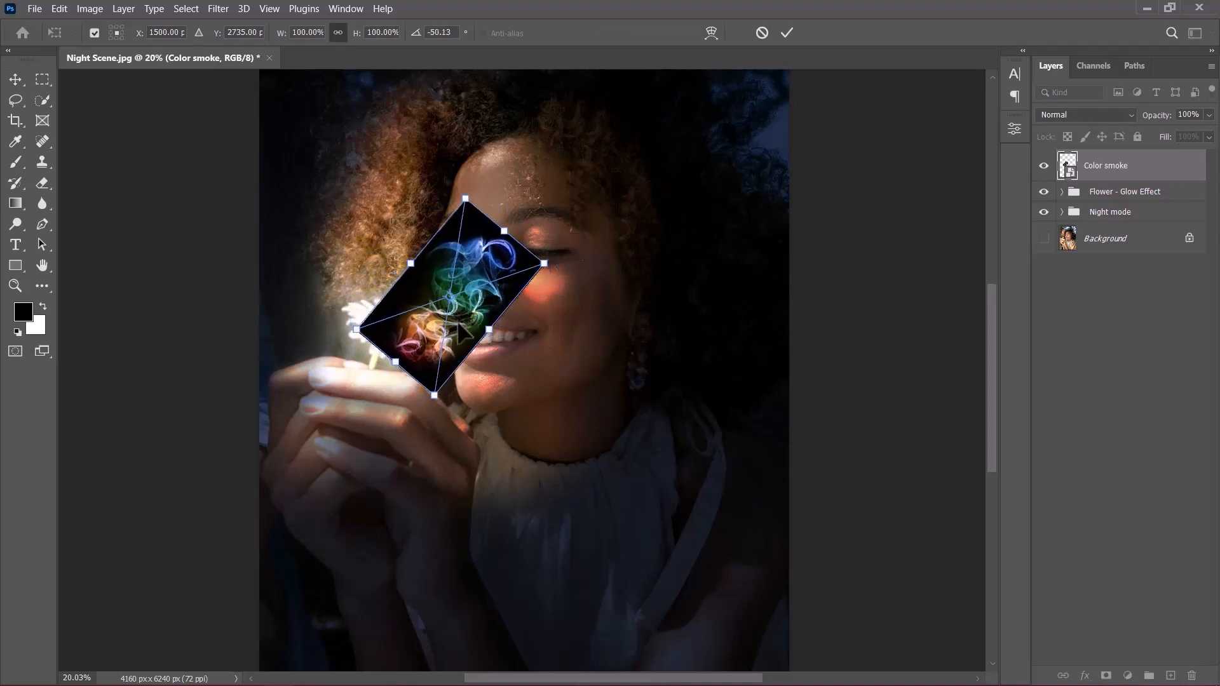
mouse_move(458, 324)
mouse_down()
mouse_move(450, 306)
mouse_move(453, 315)
mouse_up()
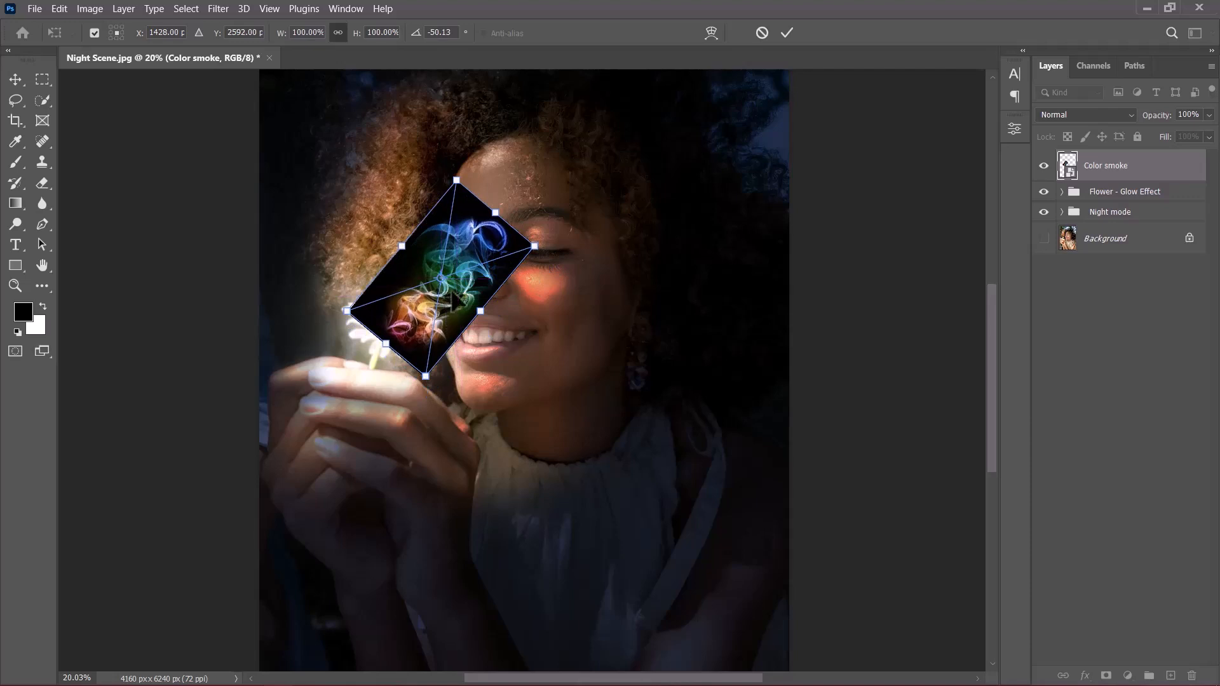
click(787, 33)
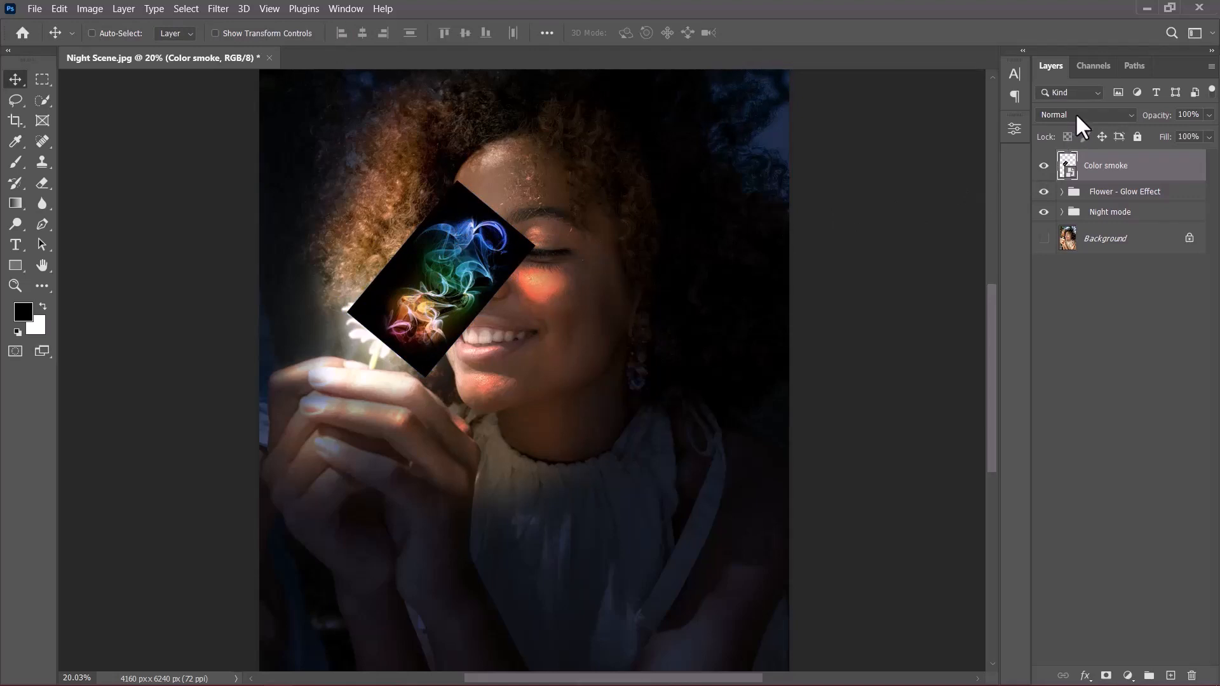
- Set the Color smoke layer's blend mode to Screen and duplicate the layer twice
click(1075, 114)
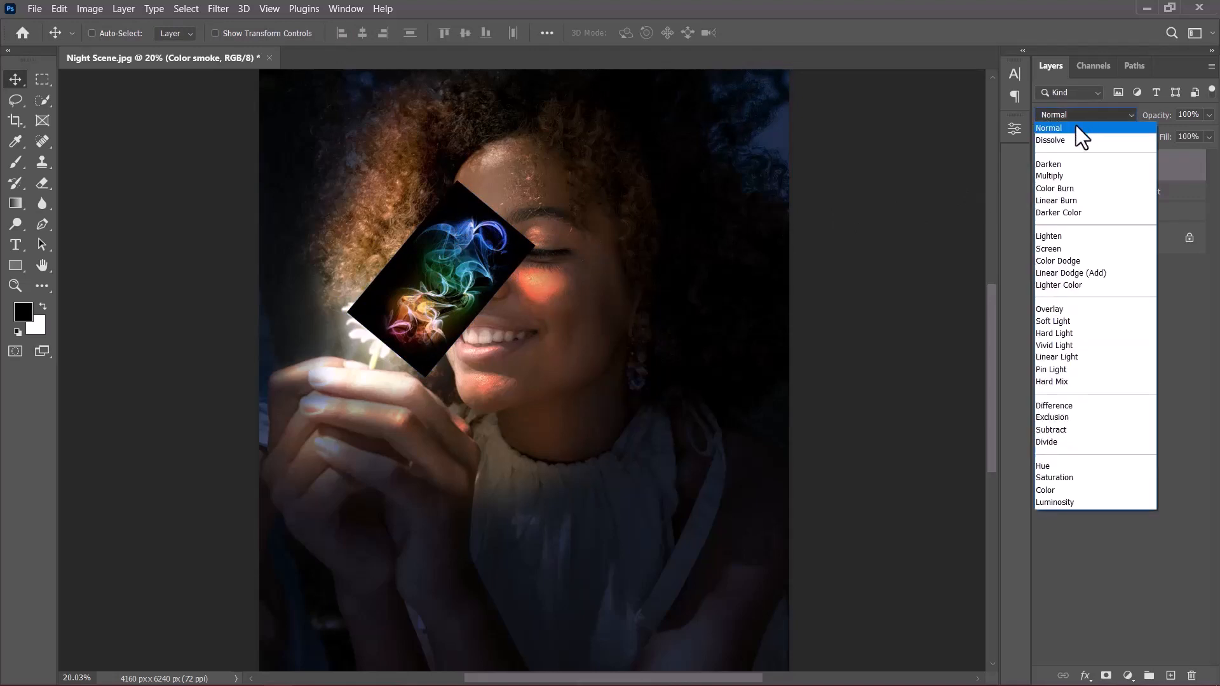
click(1050, 250)
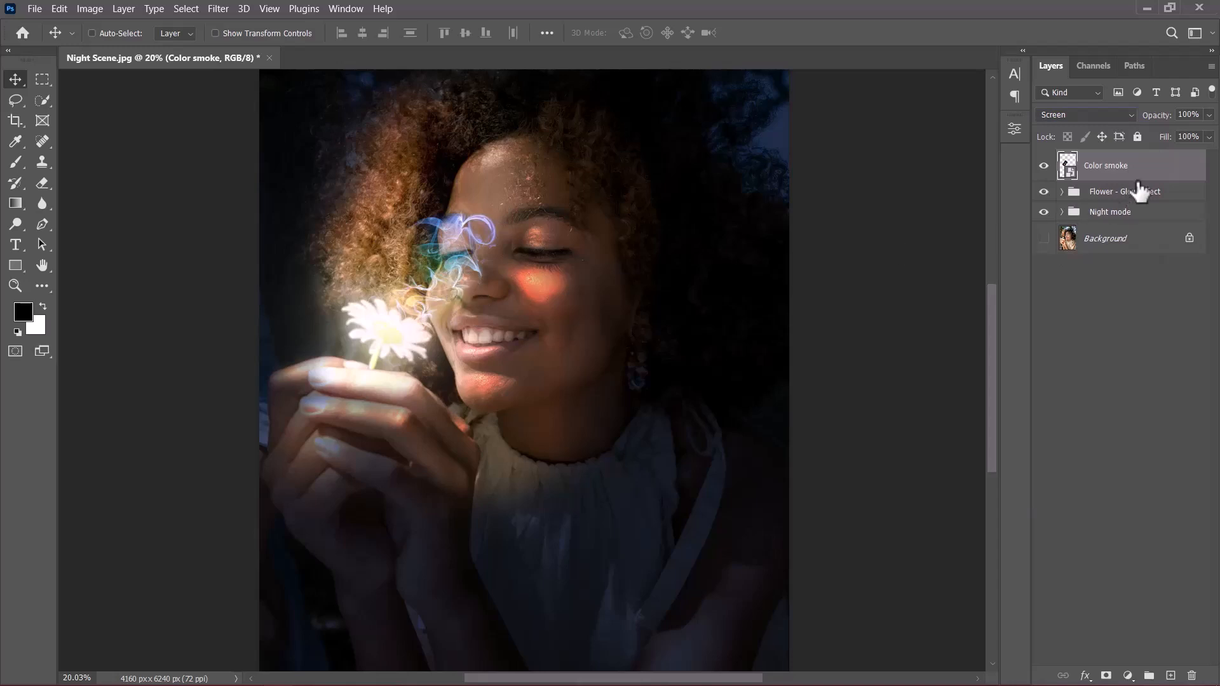
key(ctrl+j)
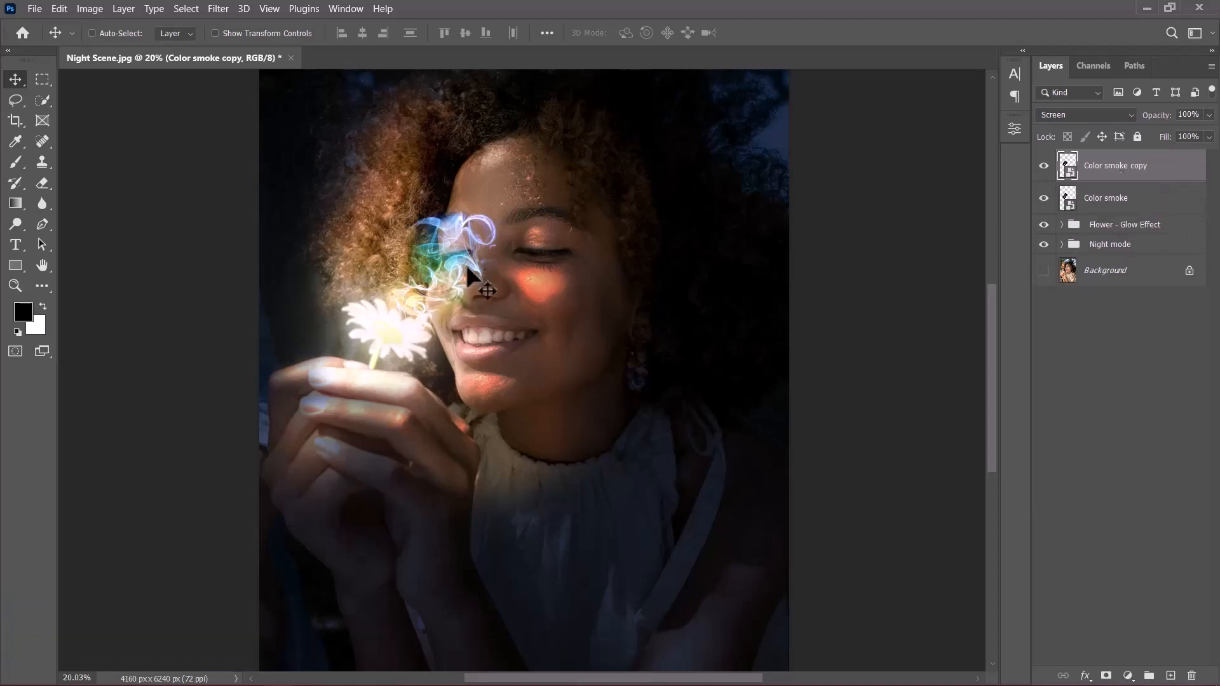
key(ctrl+j)
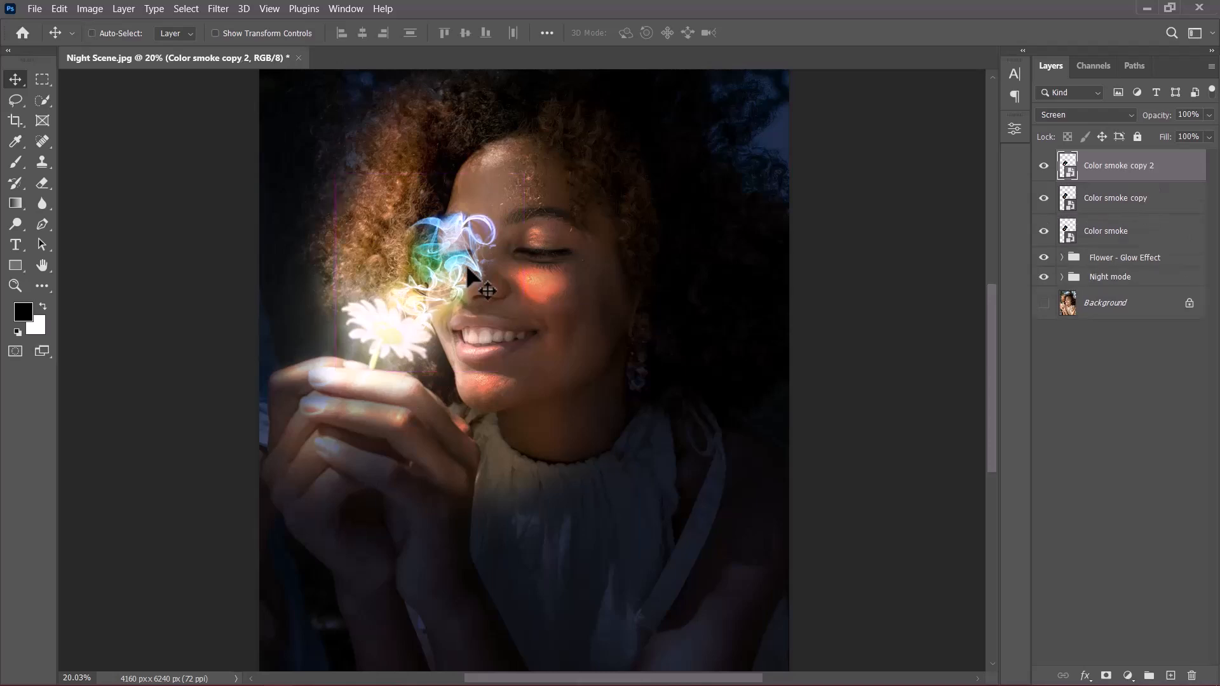
- Group the three Color smoke layers and name the group "Flames"
shift+click(1119, 236)
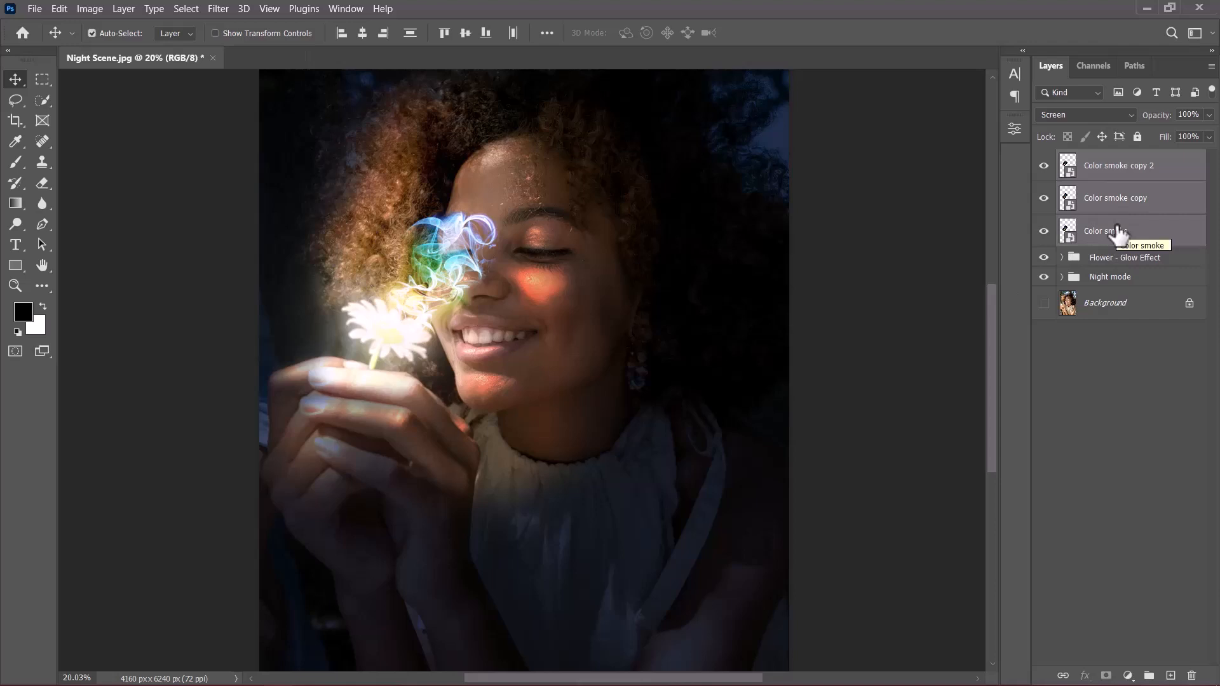
key(ctrl+g)
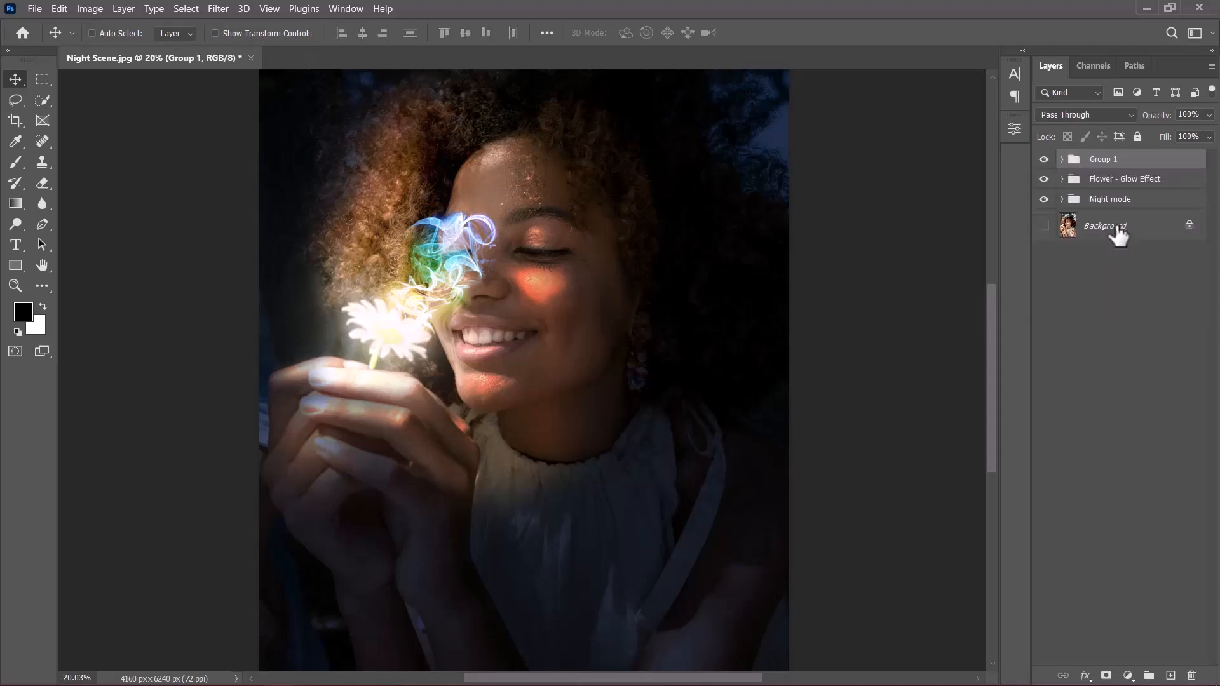
double_click(1103, 159)
text(Flames)
key(Return)
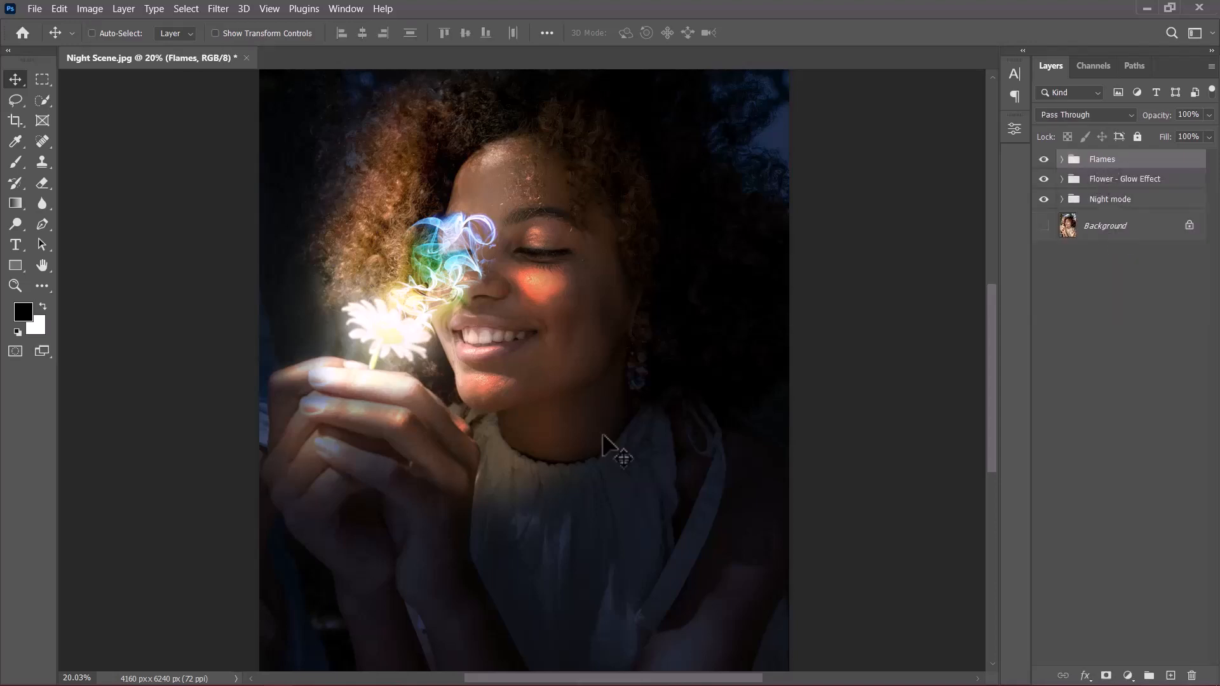
- Scale the Flames group to 116.69% and move it so the smoke rises from the flower, at about X 1285.5, Y 2592 px
key(ctrl+t)
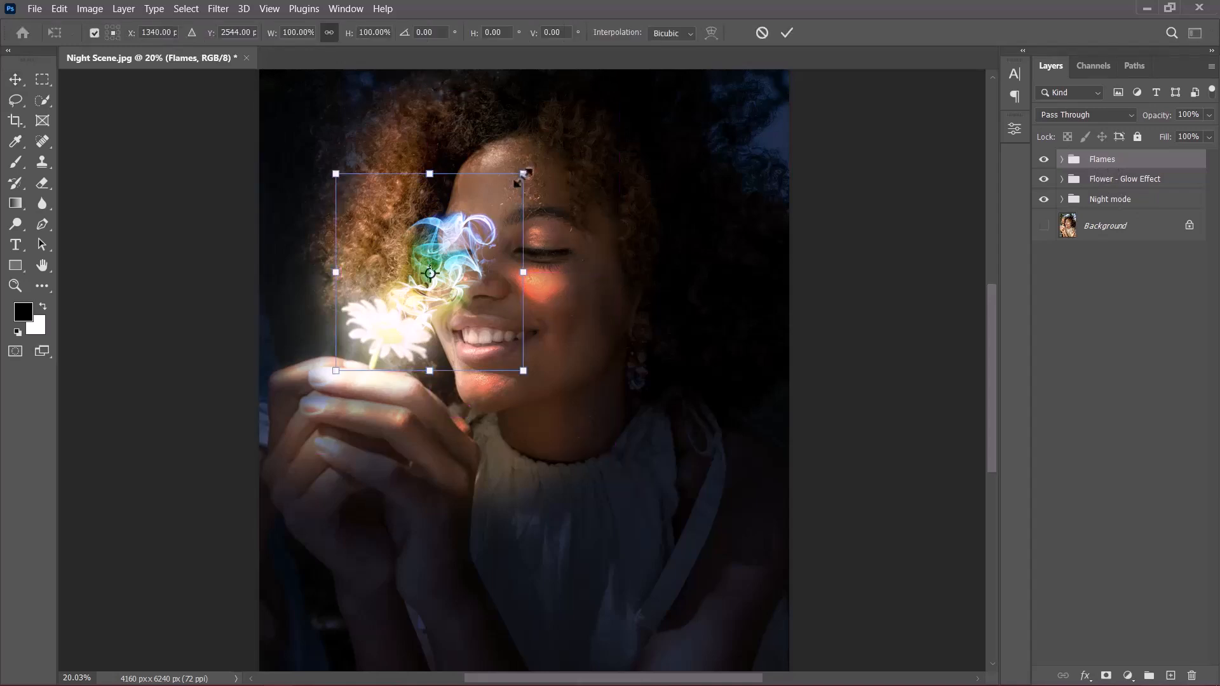
drag(524, 173, 555, 141)
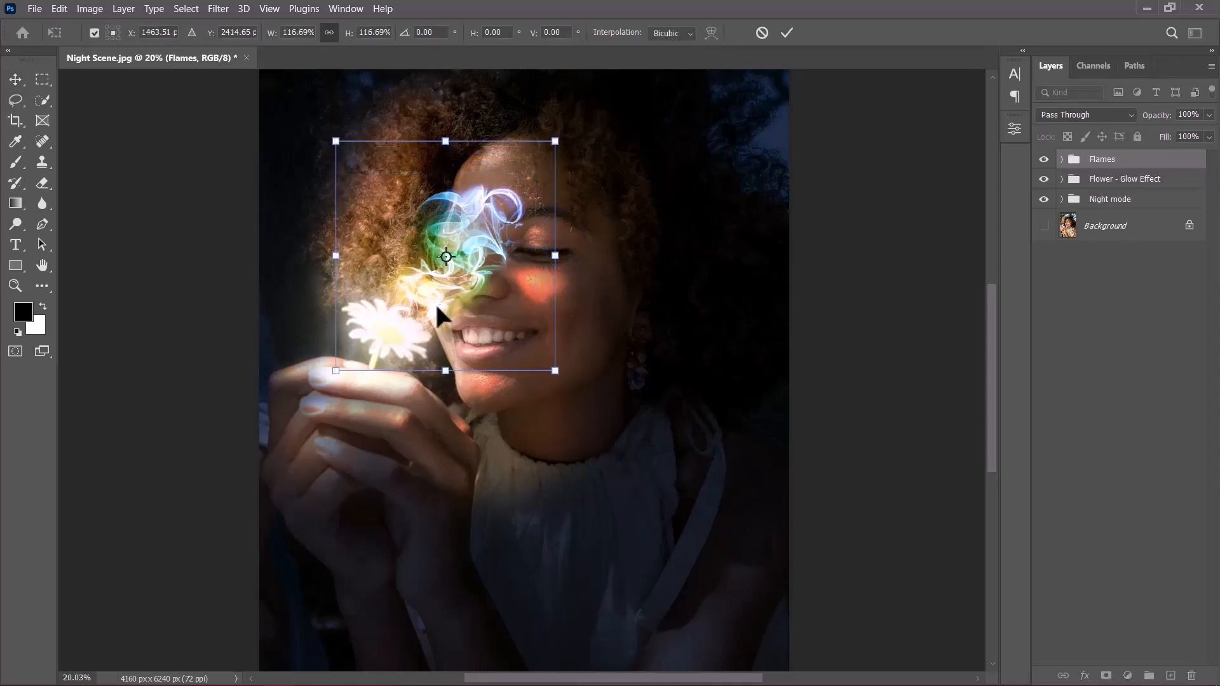
drag(436, 307, 414, 318)
key(shift+Down)
key(shift+Down)
key(shift+Down)
key(shift+Down)
key(shift+Down)
key(shift+Down)
key(shift+Down)
key(shift+Down)
key(shift+Down)
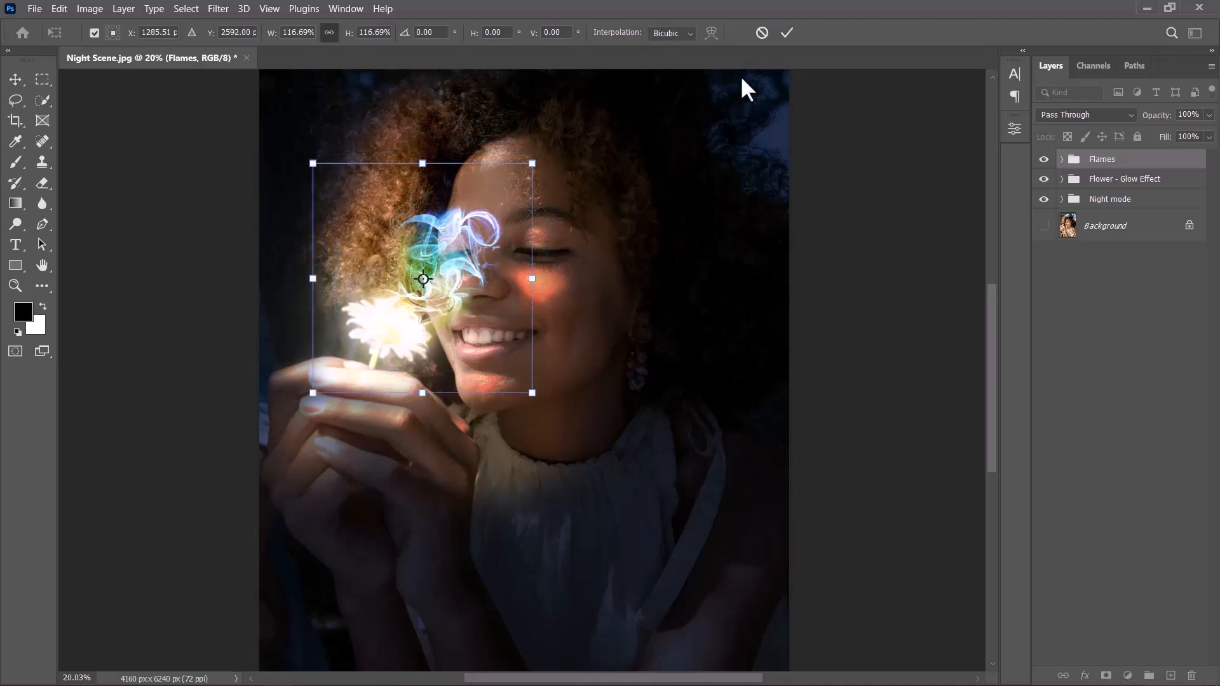
click(787, 33)
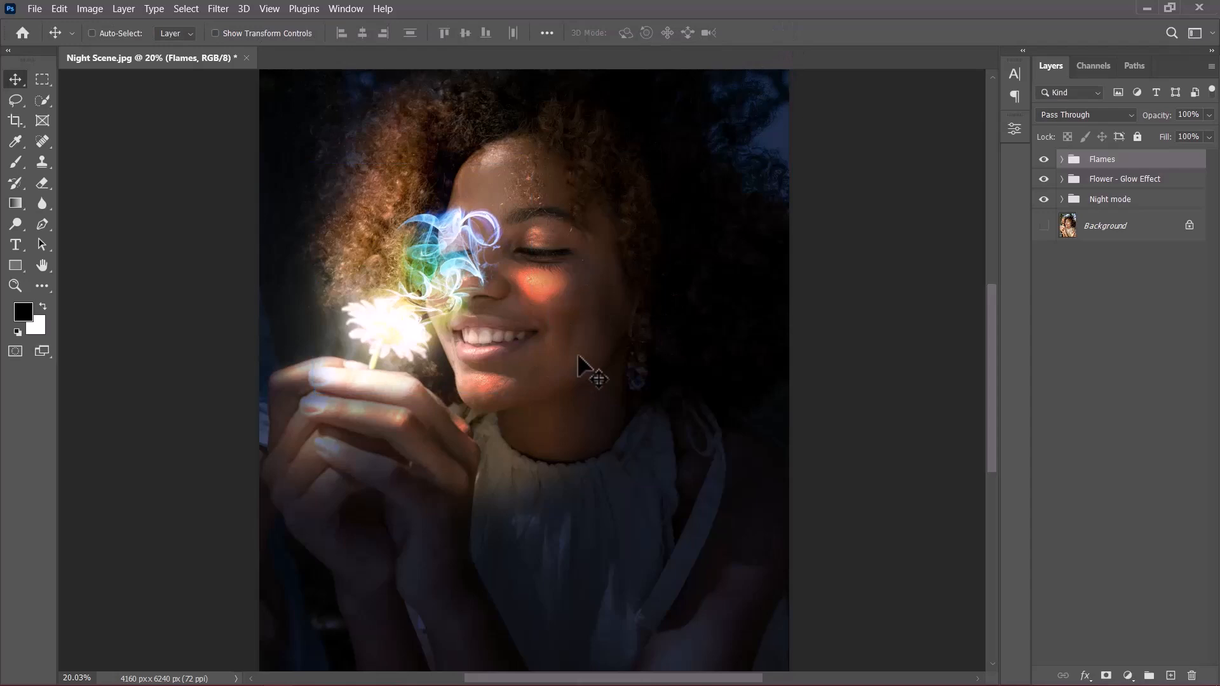
- Compare the edit with the original photo by showing only the Background layer and restoring all the groups
scroll(584, 369, up, 1)
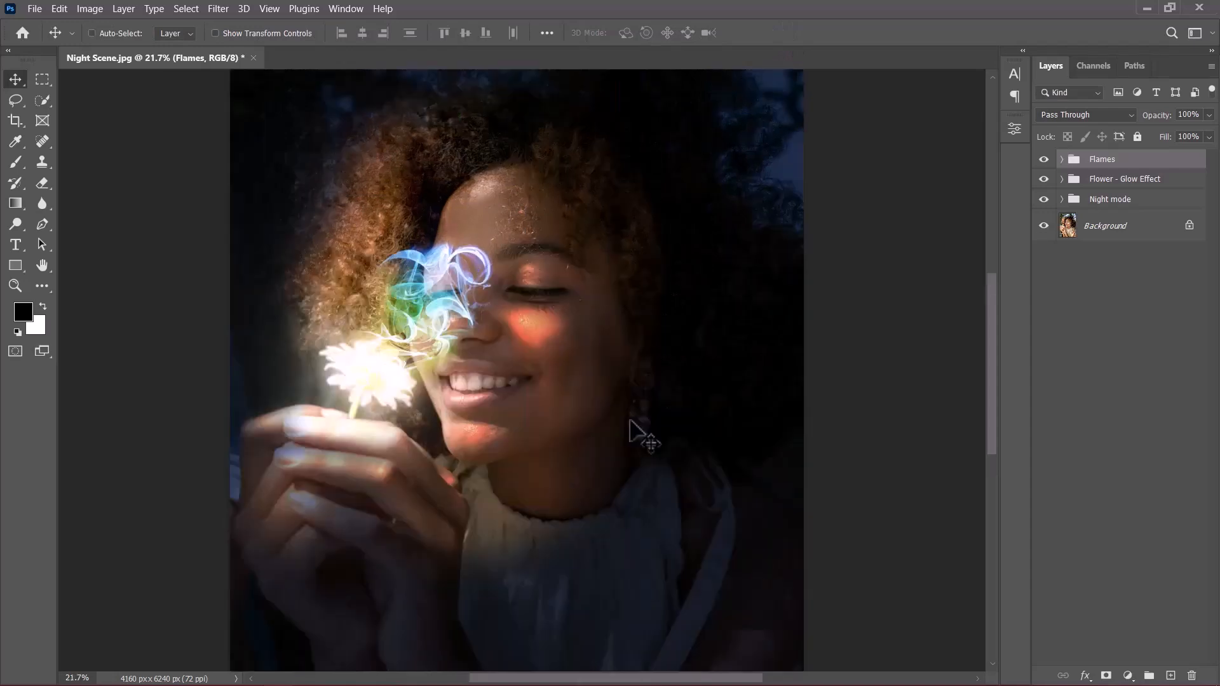
alt+click(1043, 226)
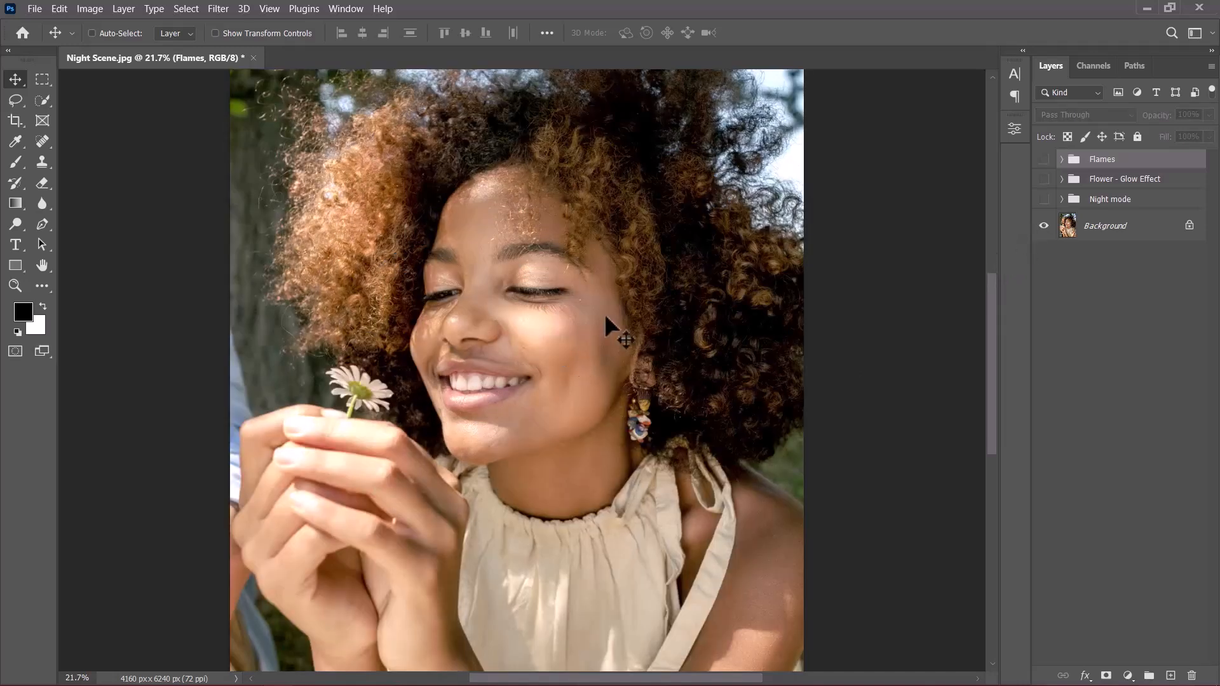
alt+click(1044, 225)
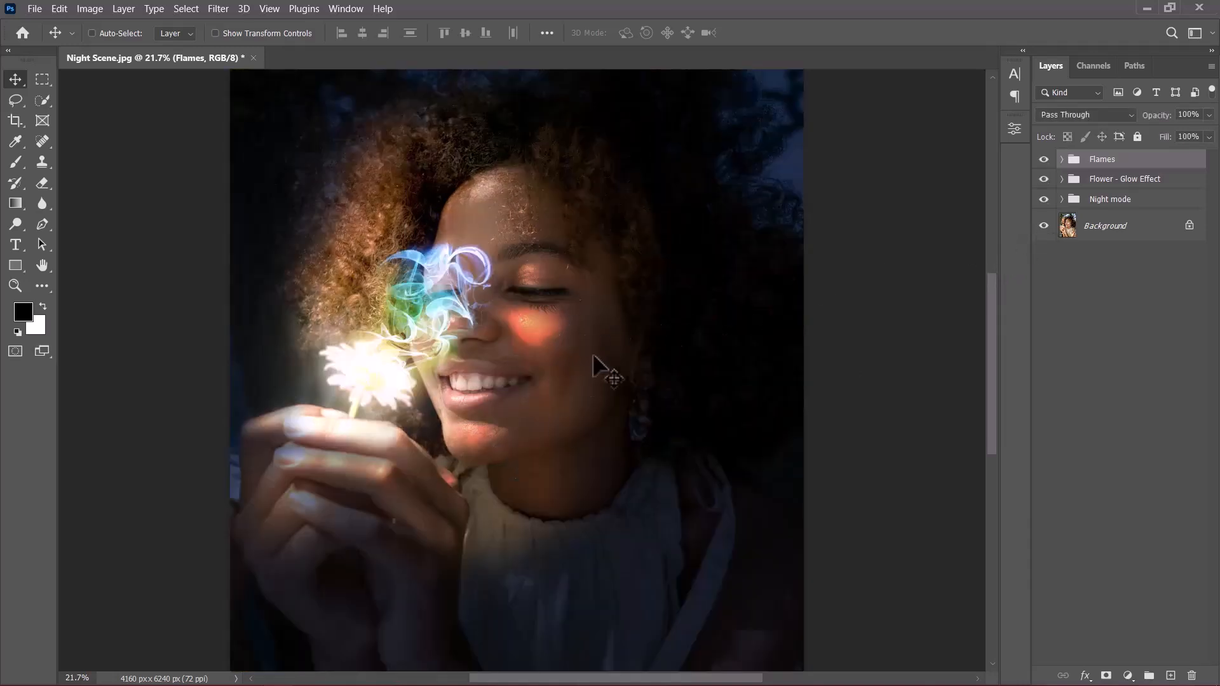